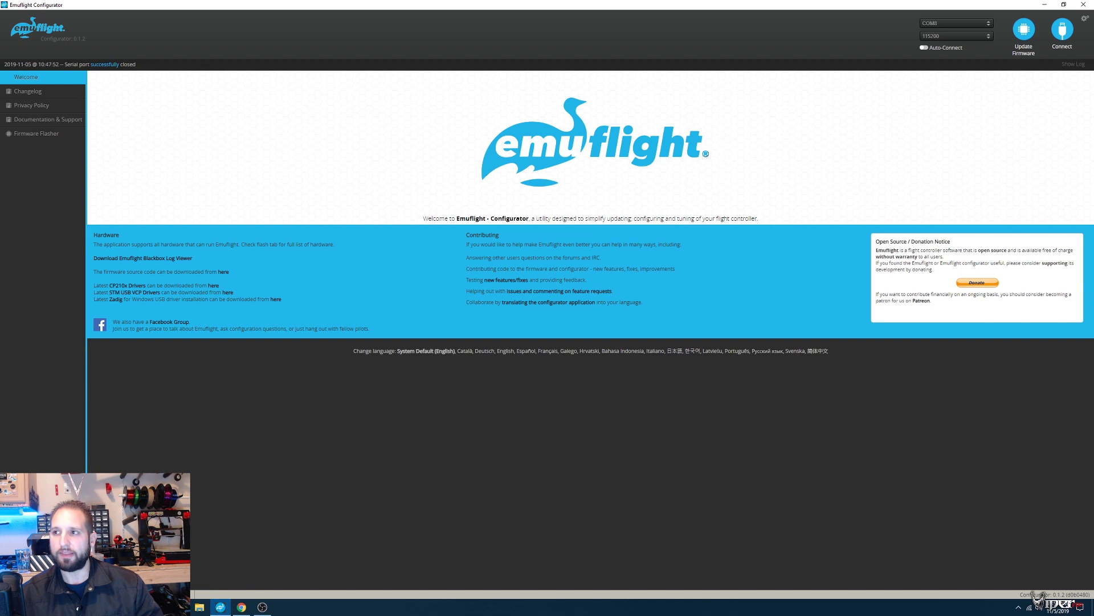
Step: Connect to the flight controller and dismiss the unsupported firmware warning
key("alt+Tab")
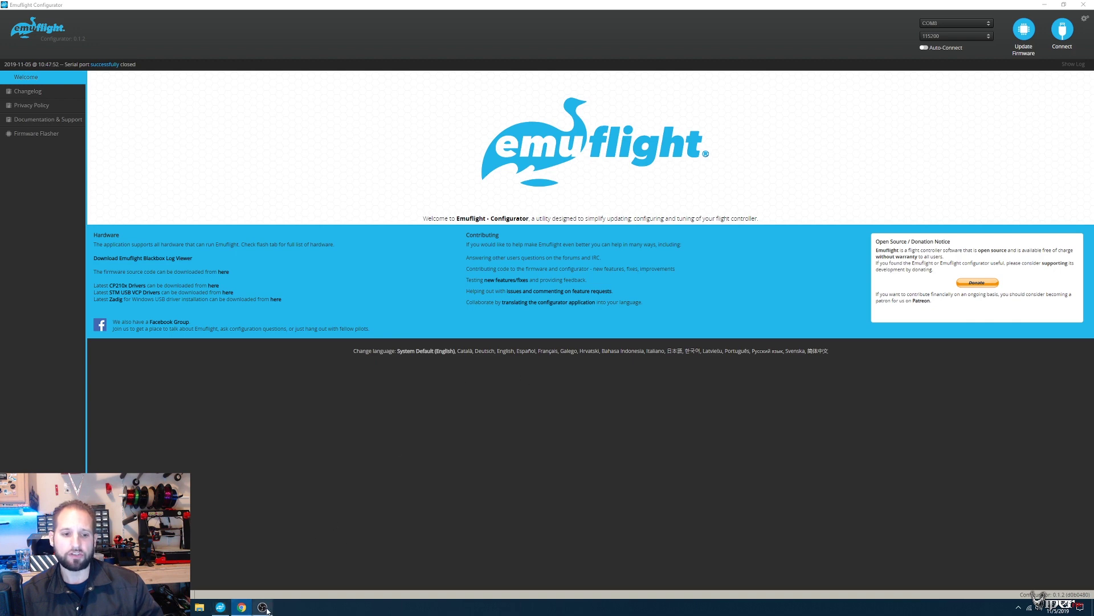
mouse_move(267, 611)
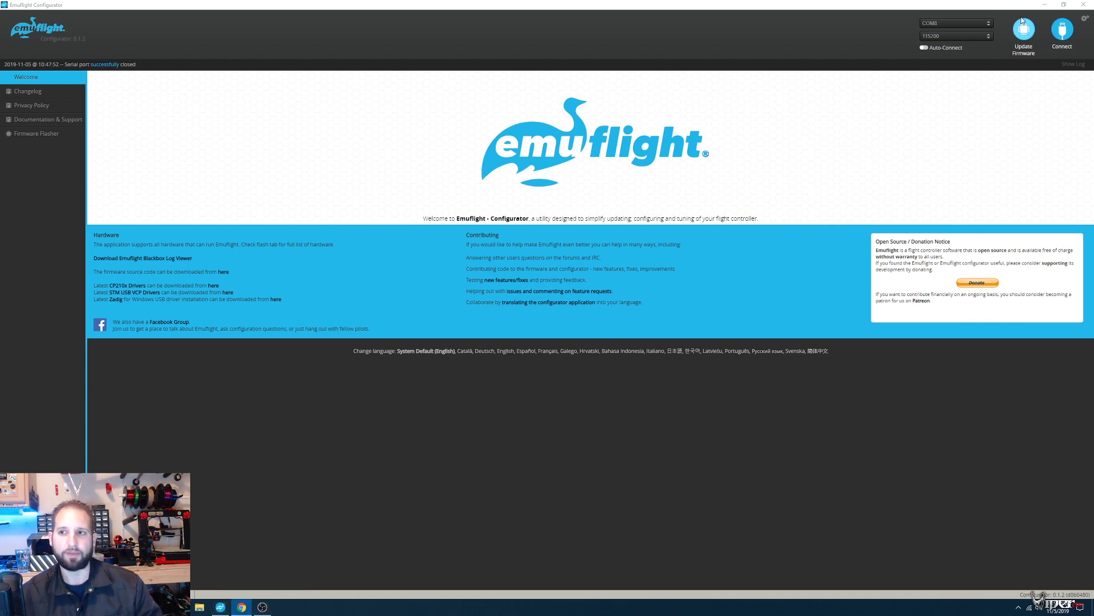
left_click(1064, 31)
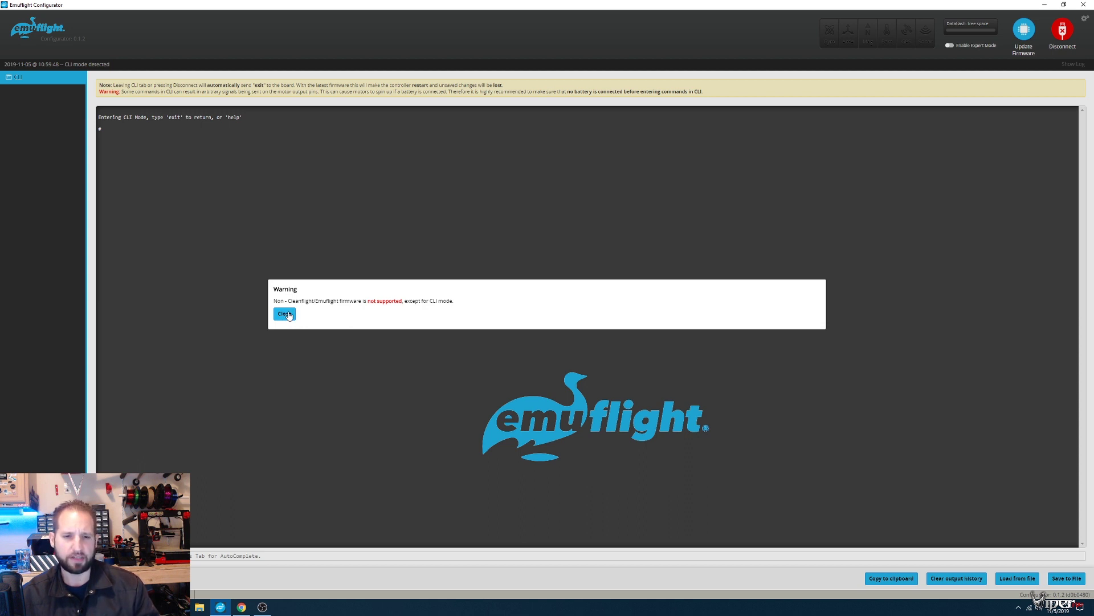
left_click(286, 314)
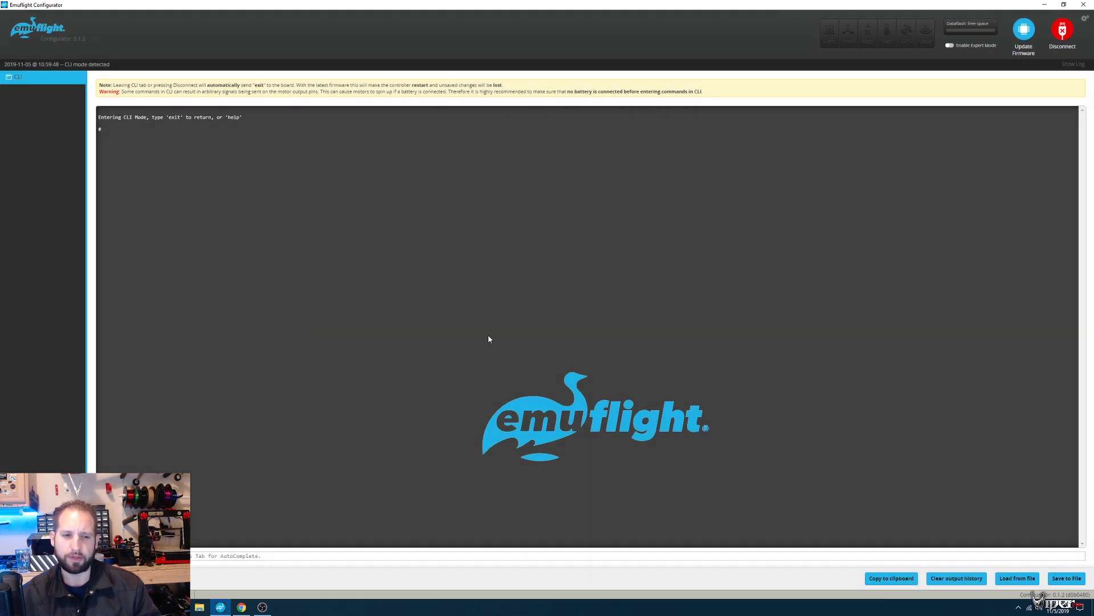
Step: Send 'exit' in the CLI so the board restarts into DFU mode
left_click(291, 554)
type("exit")
key("Return")
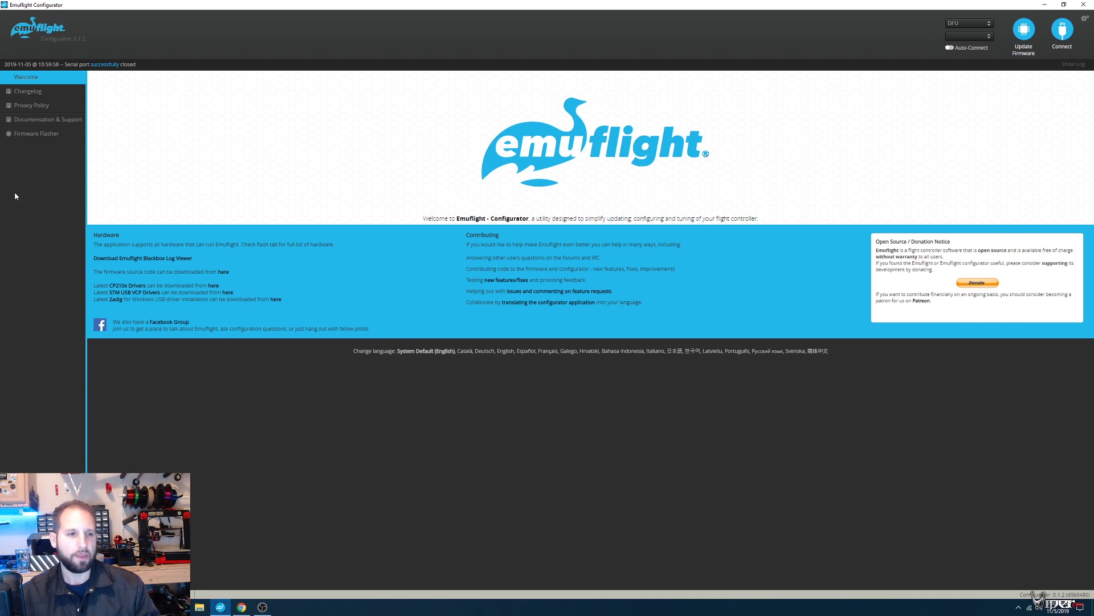
Step: In Firmware Flasher, select HELIOSPRING as the target board
left_click(36, 135)
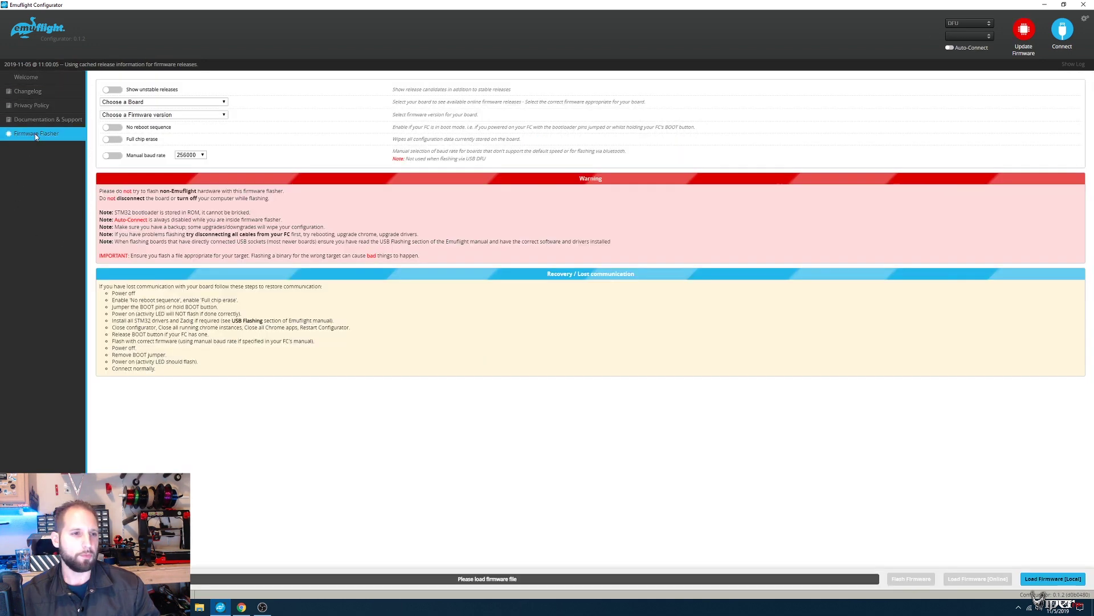
left_click(134, 104)
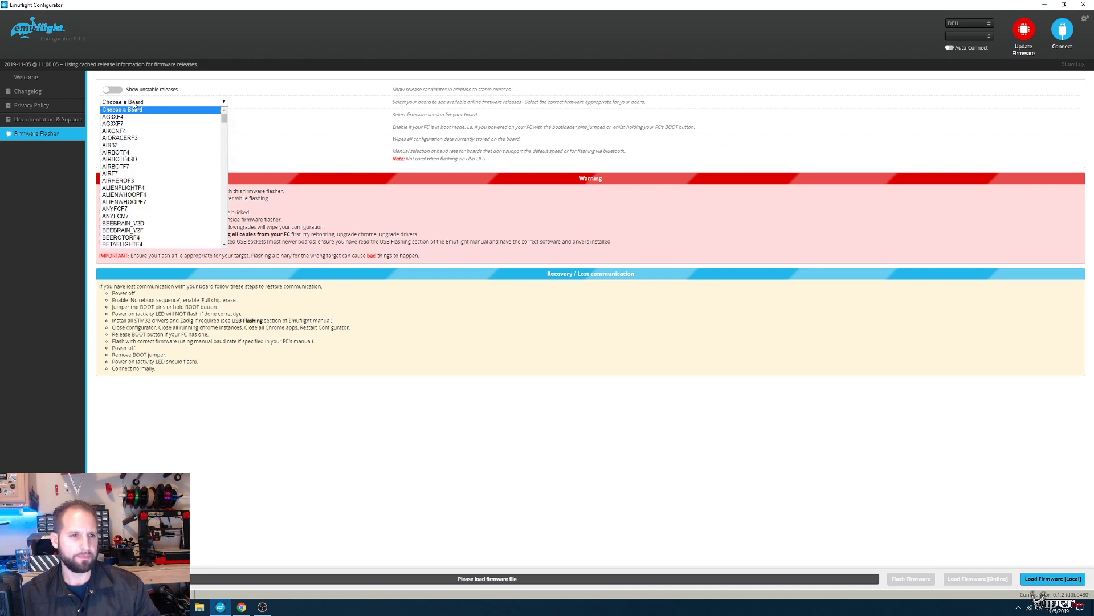
scroll(153, 200, "down", 5)
scroll(154, 201, "down", 5)
left_click(142, 147)
Step: Pick release 0.1.0, enable Full chip erase, load the firmware online and flash it
left_click(148, 116)
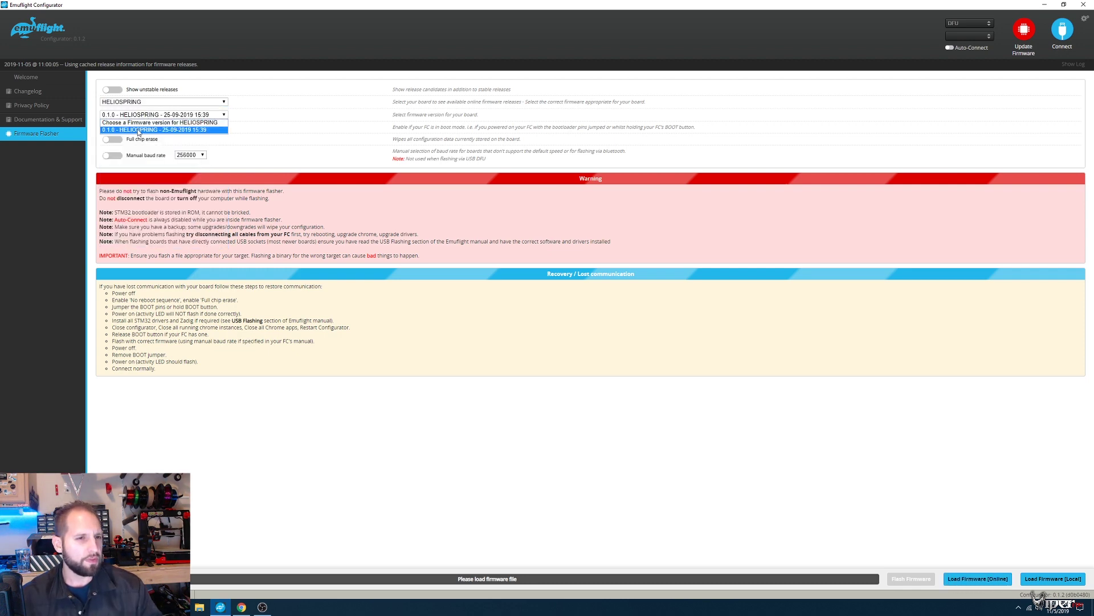
left_click(139, 130)
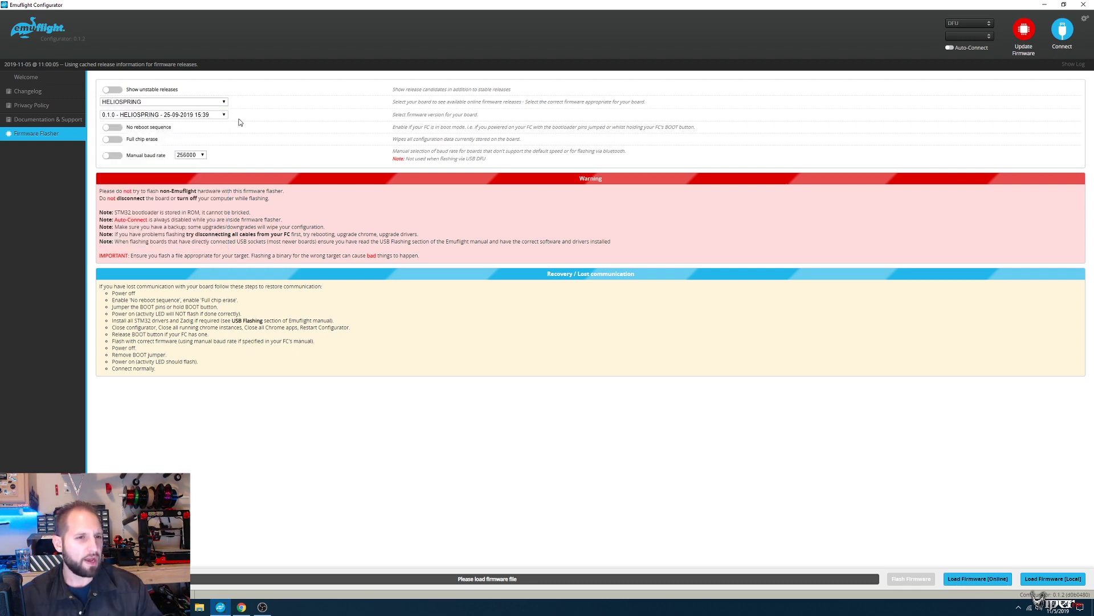
left_click(112, 140)
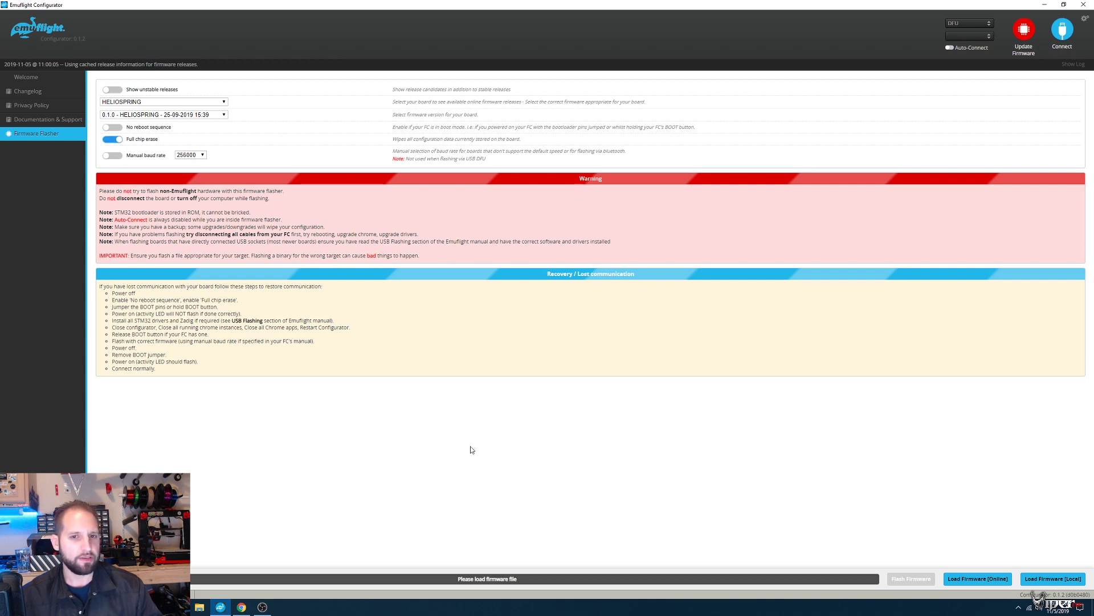
left_click(962, 579)
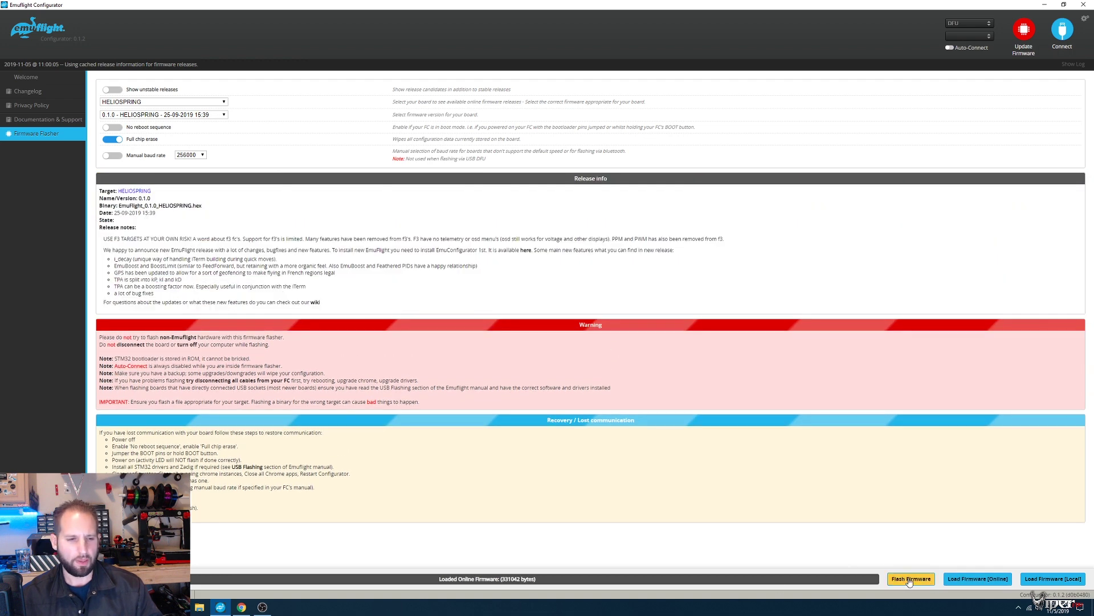
left_click(909, 579)
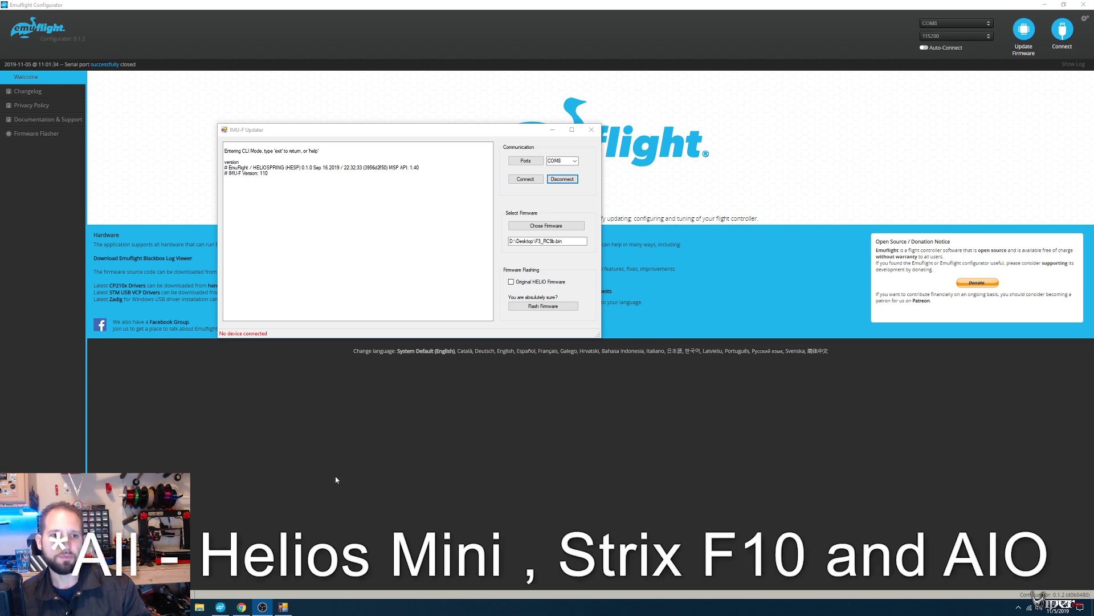
Step: Browse to Downloads > HELIO-IMU-F-Updater > HELIO-IMU-F-Updater > Debug and run IMU-F Updater as administrator
left_click(198, 607)
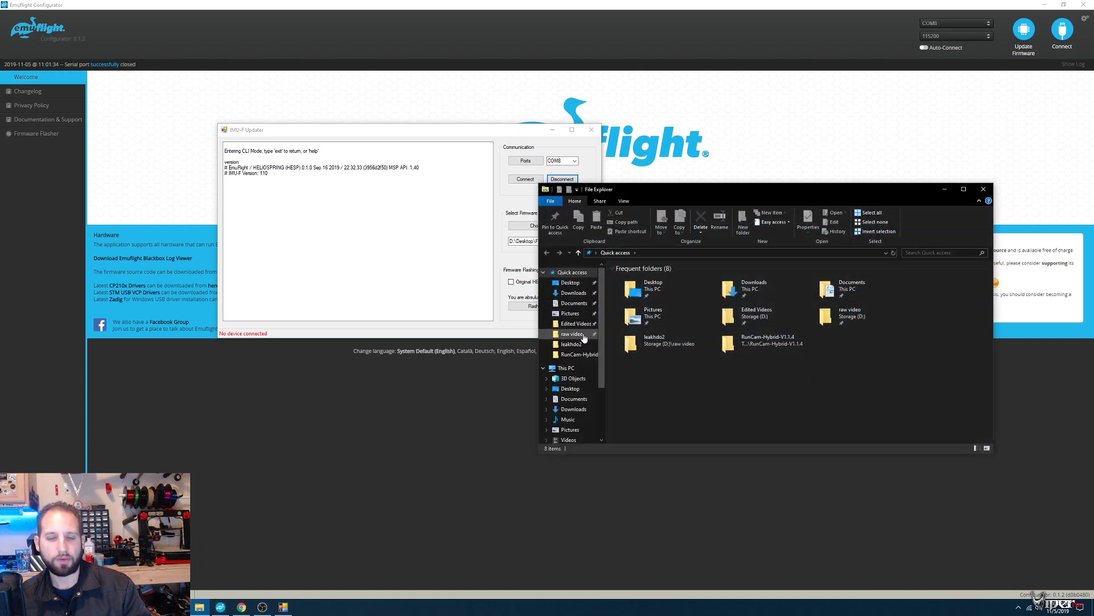
left_click(574, 293)
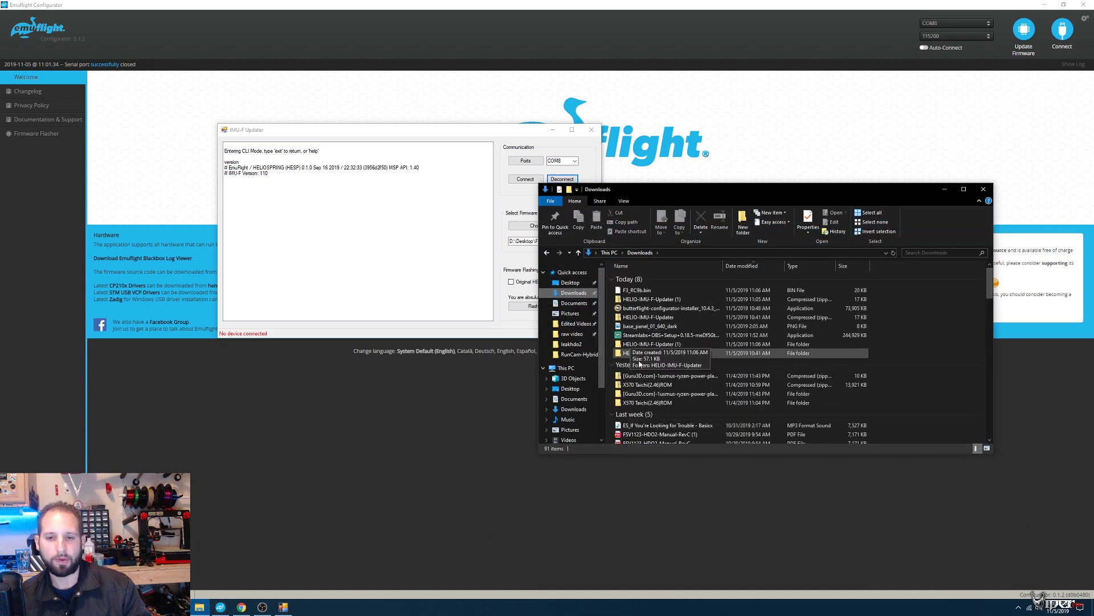
double_click(655, 353)
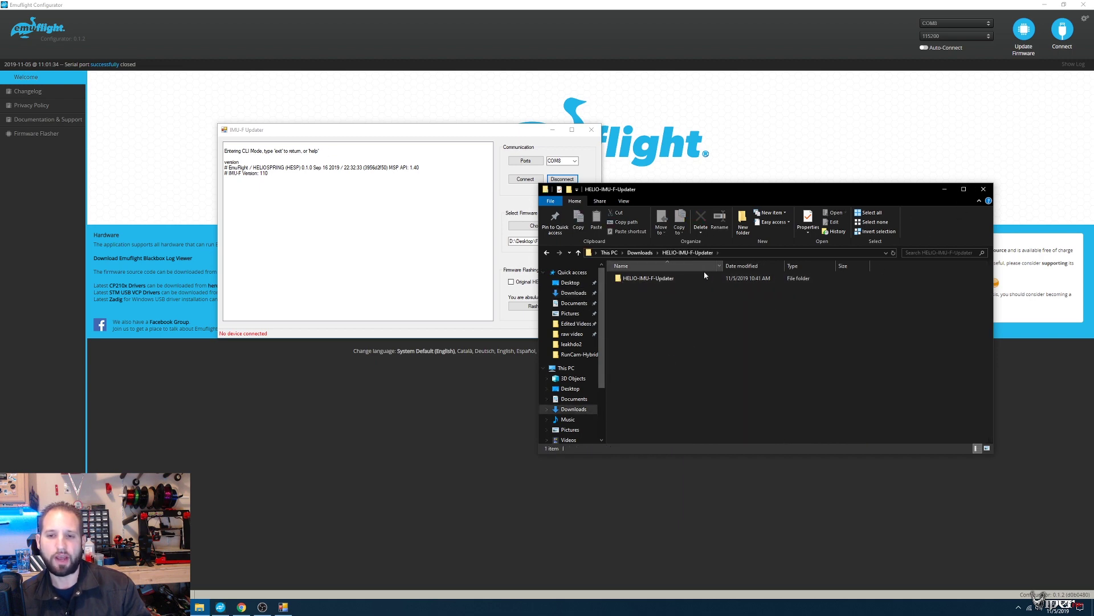
left_click(691, 281)
double_click(691, 279)
double_click(631, 280)
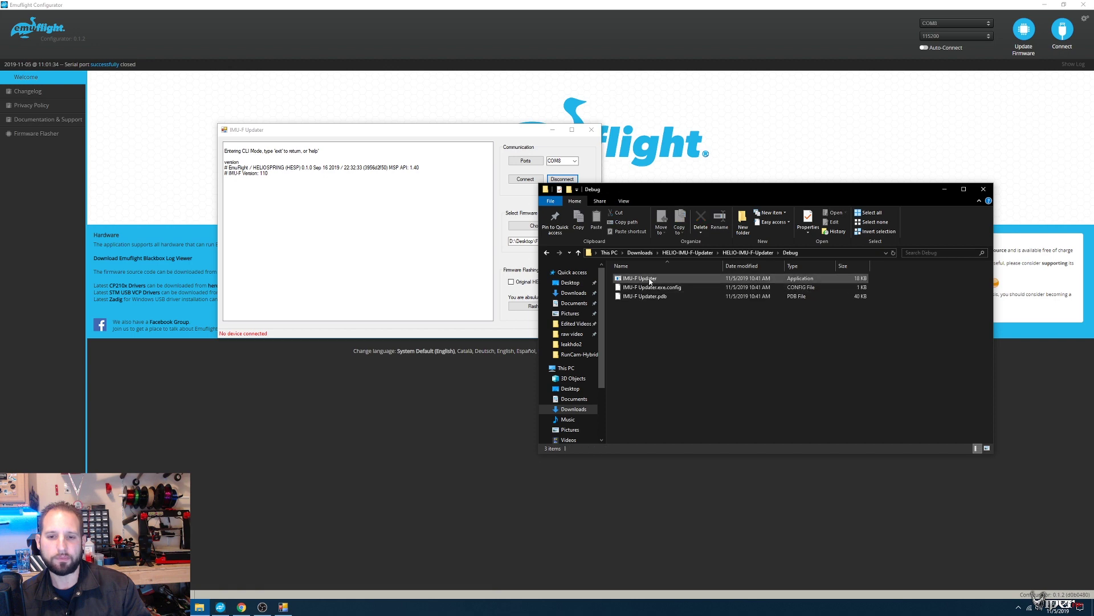
right_click(650, 279)
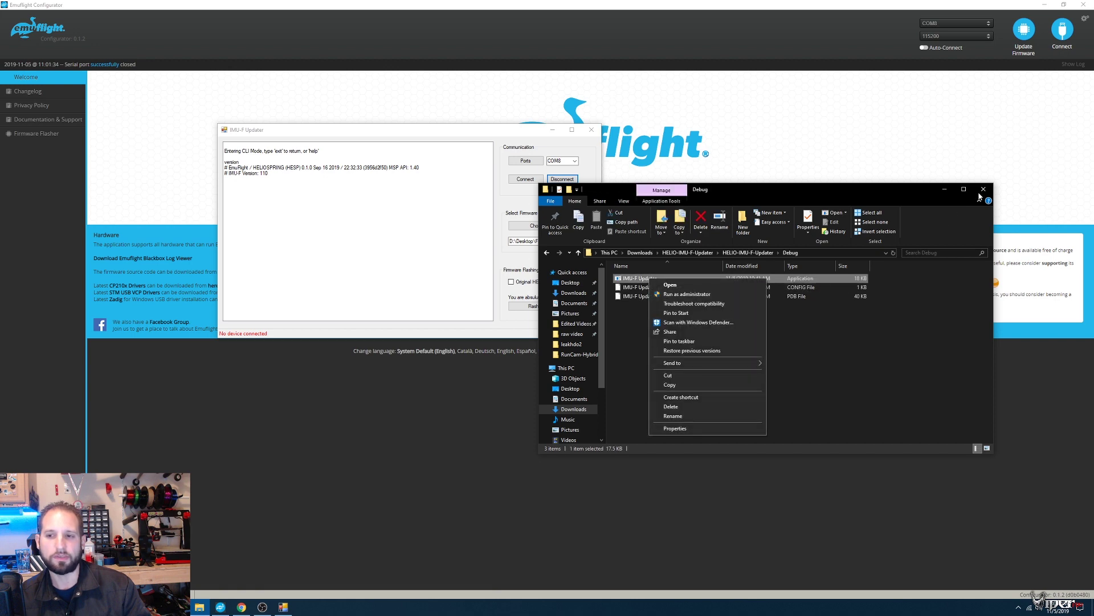
left_click(688, 294)
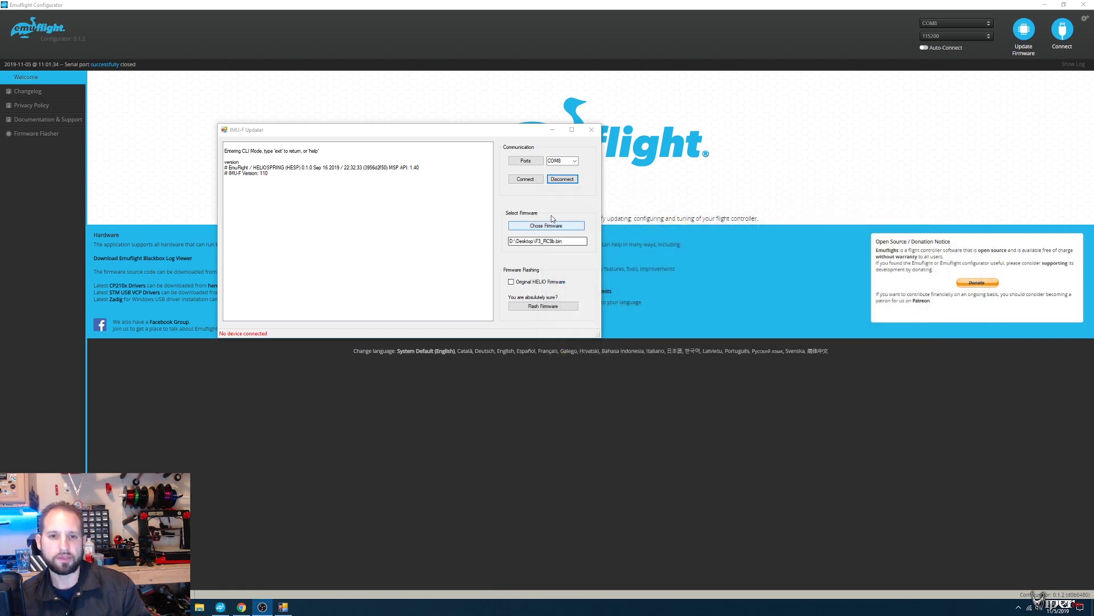
Step: Connect to the board on COM8, load F3_RC9b.bin and flash it, reviewing the log to the end
left_click(526, 160)
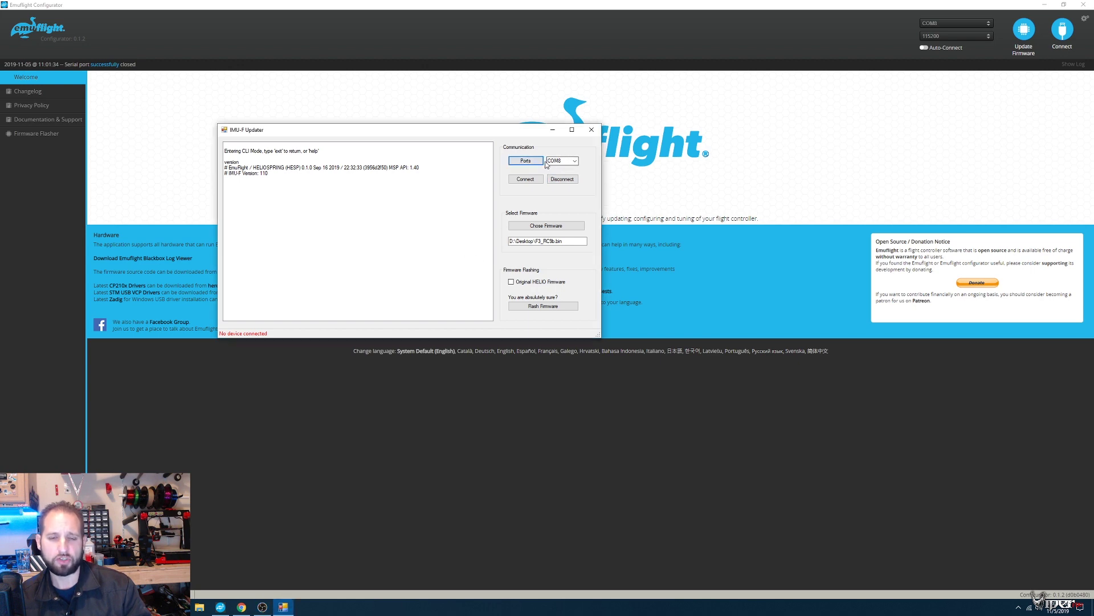
left_click(526, 179)
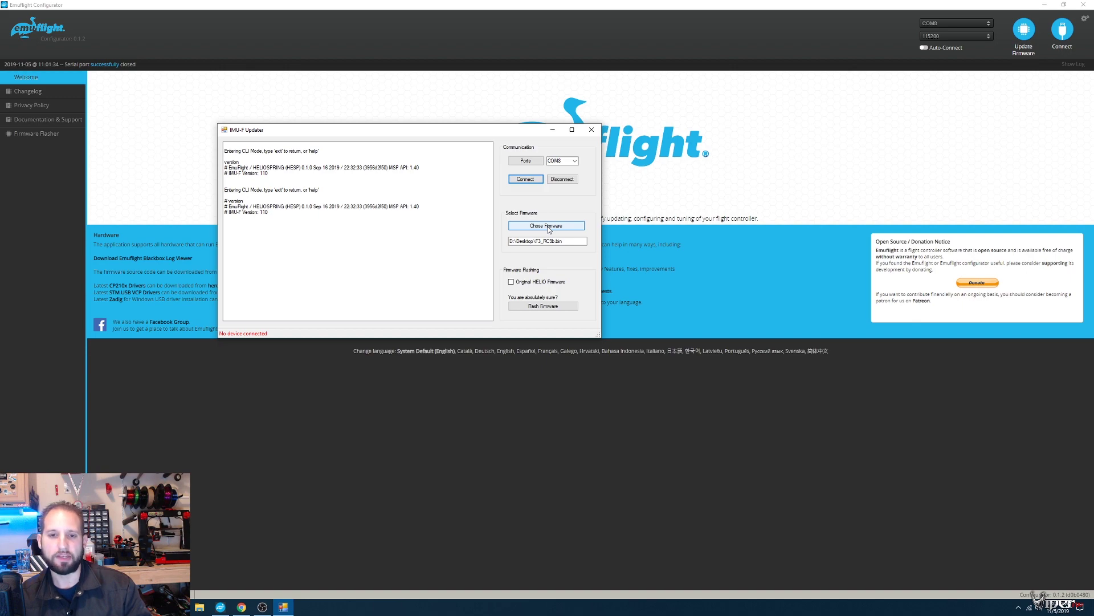
left_click(548, 227)
double_click(413, 211)
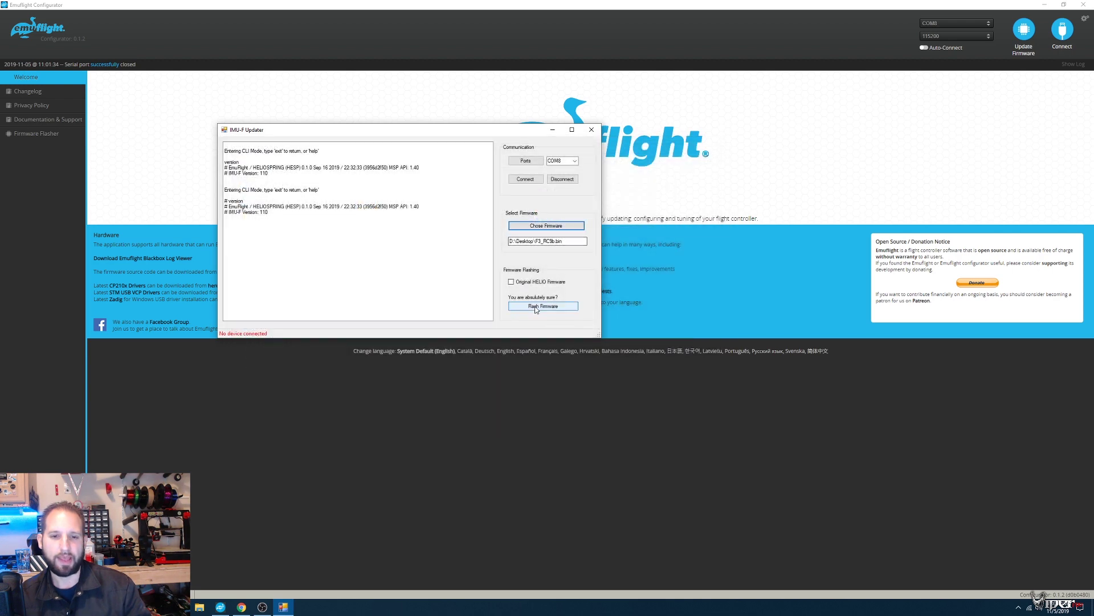
left_click(536, 308)
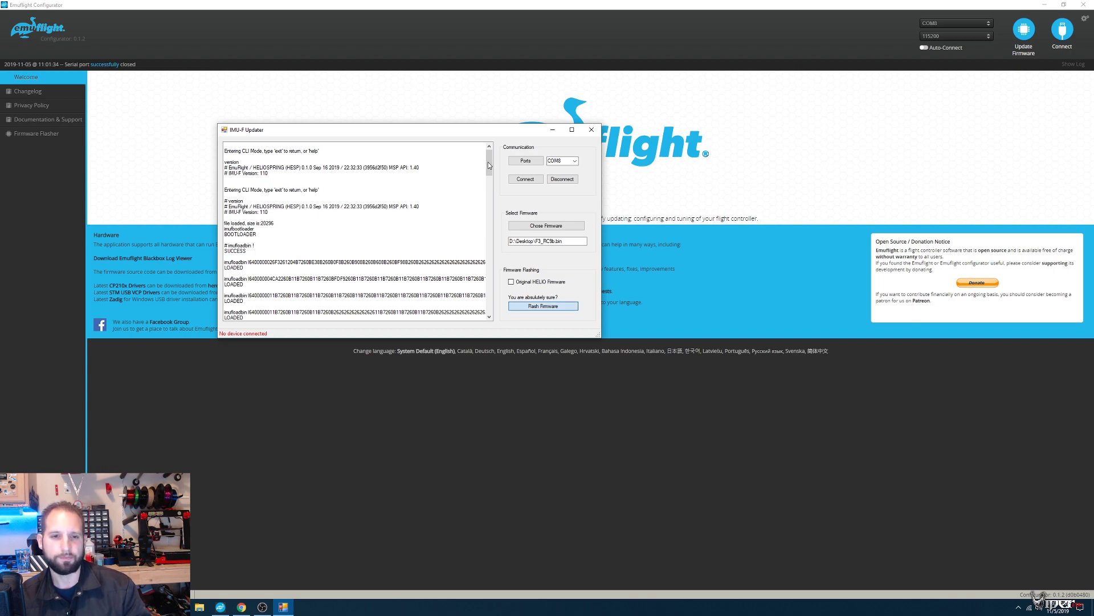
left_click_drag(488, 162, 498, 300)
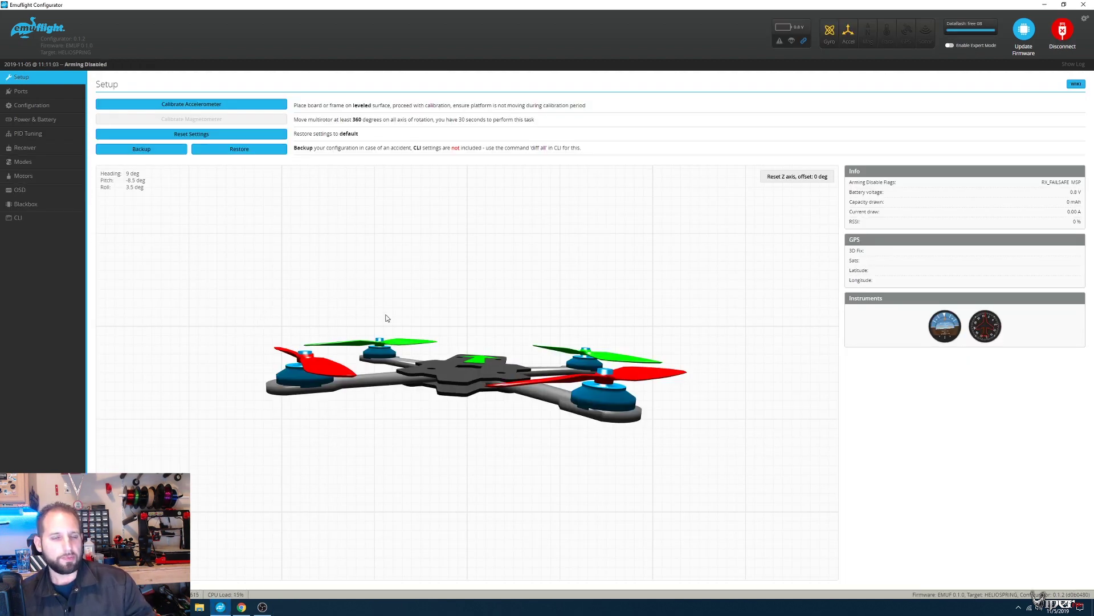
Step: Open the Ports tab and launch Notepad from Windows search
left_click(41, 91)
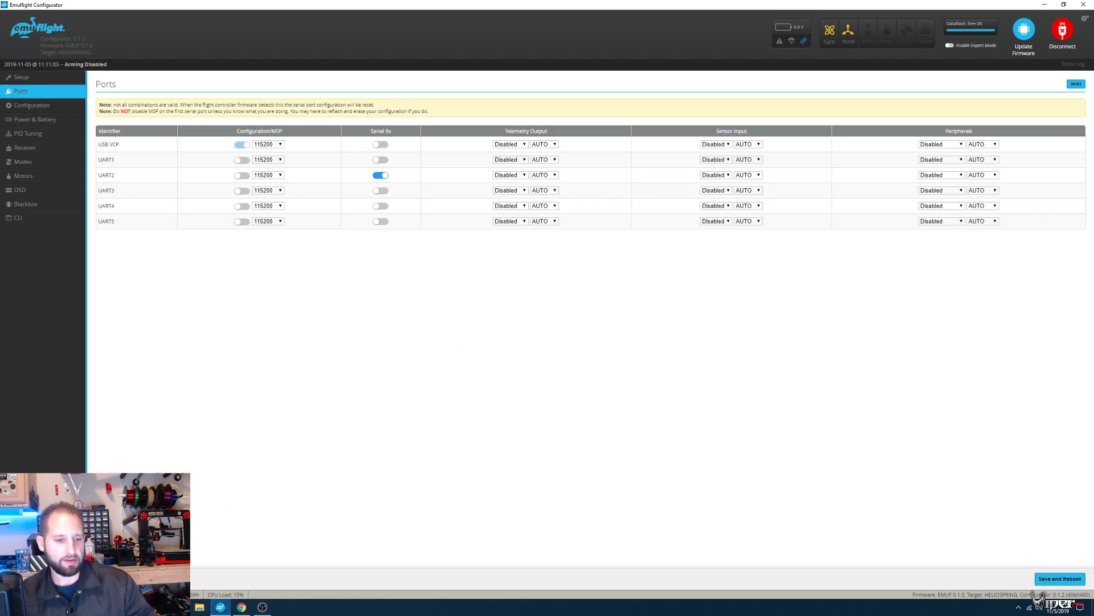
left_click(117, 607)
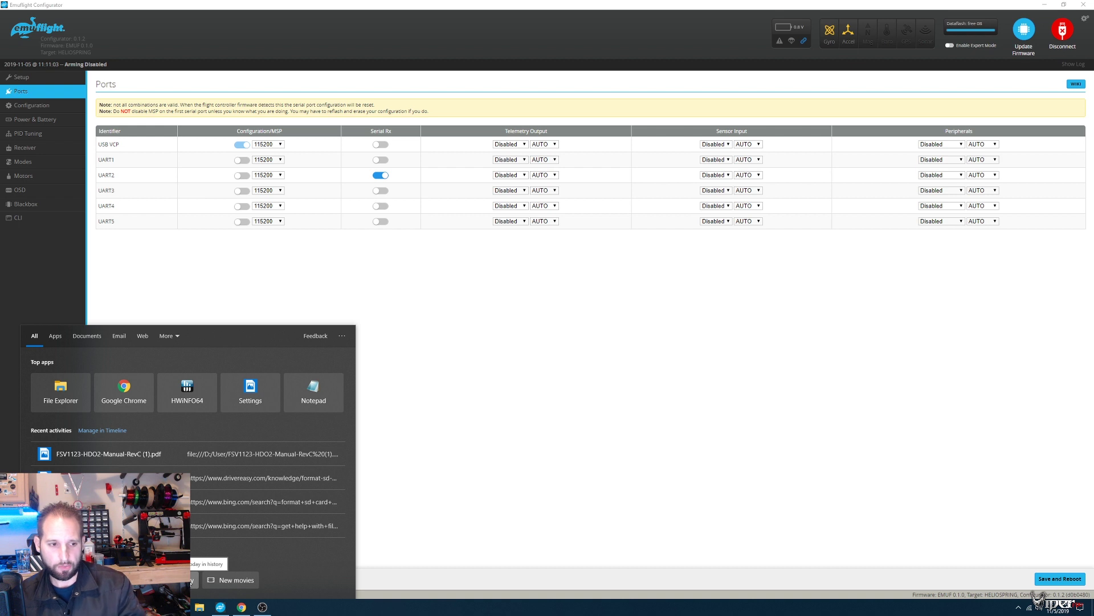
left_click(314, 392)
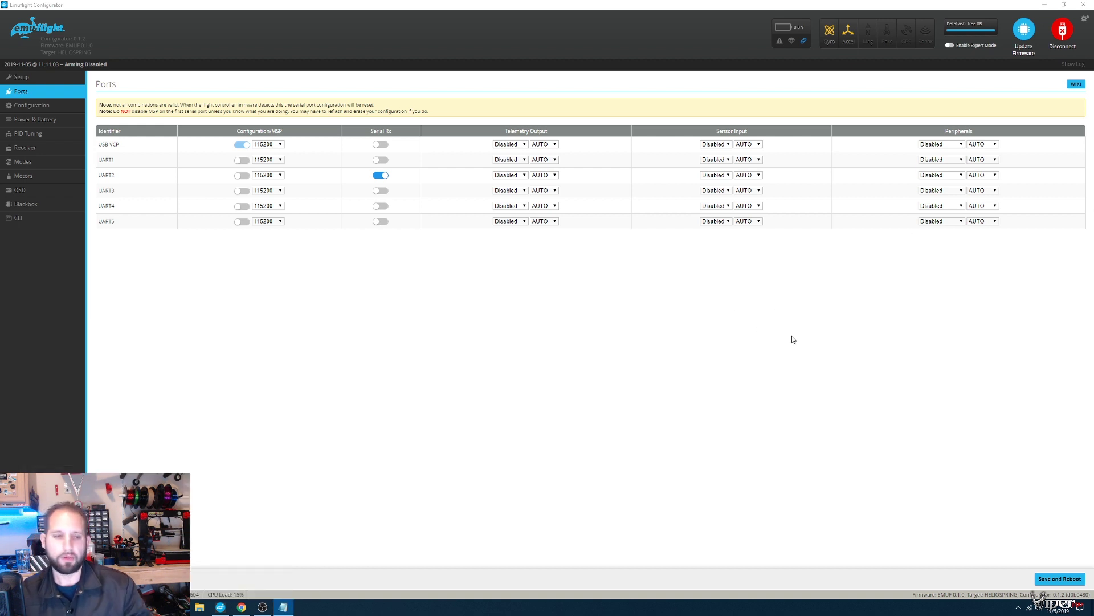
Step: Move Serial Rx from UART2 to UART3 and set UART2's peripheral to VTX (IRC Tramp)
left_click(381, 175)
left_click(381, 190)
left_click(943, 175)
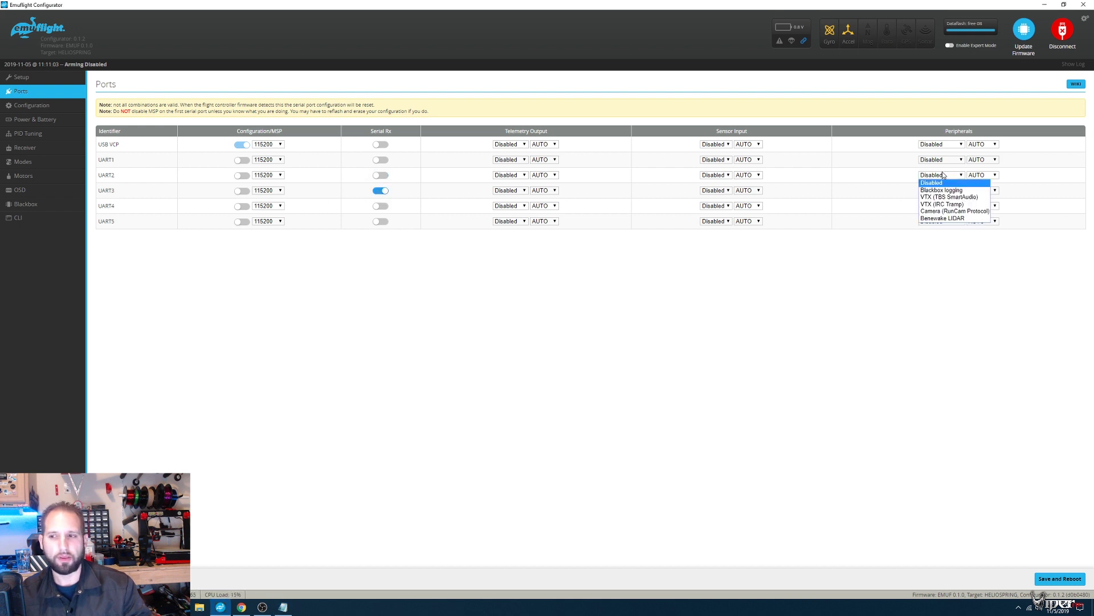
left_click(952, 204)
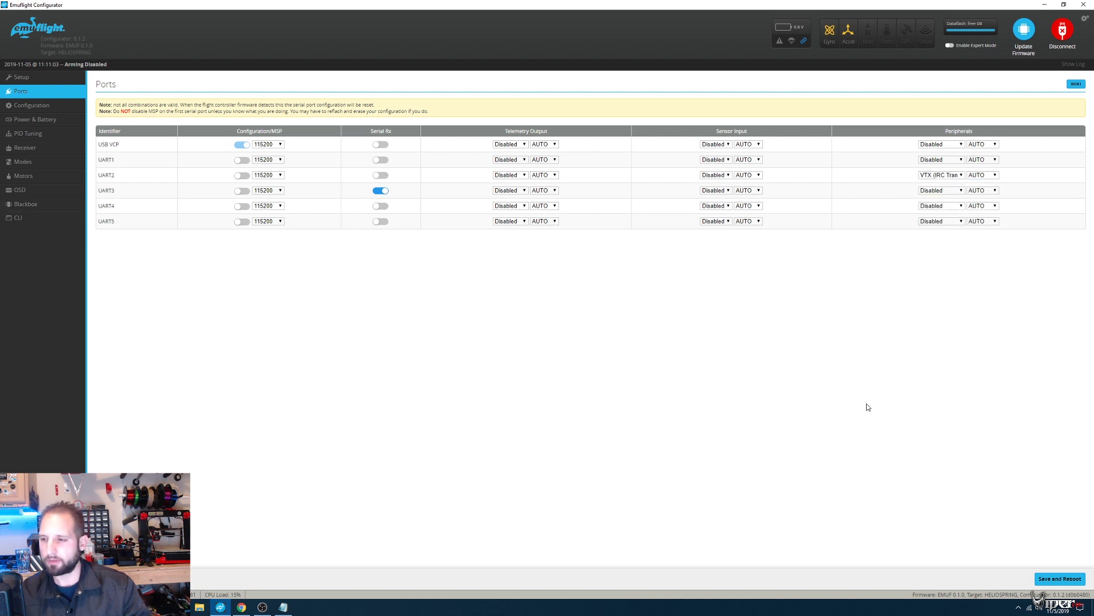
Step: Save the port settings, reboot, and reconnect to the flight controller
left_click(1058, 579)
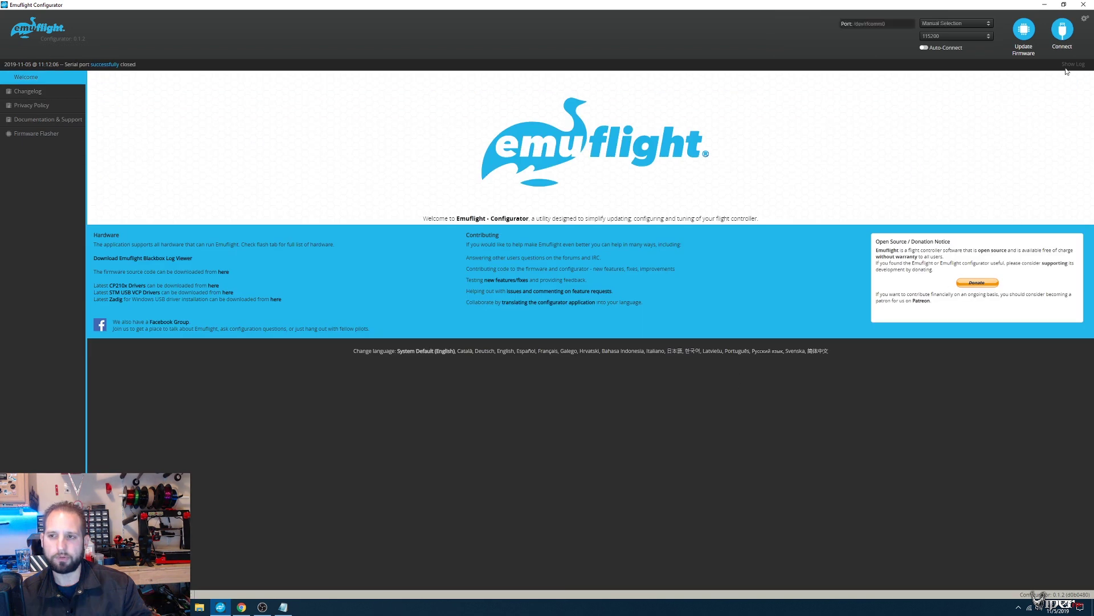
left_click(1063, 30)
left_click(1064, 31)
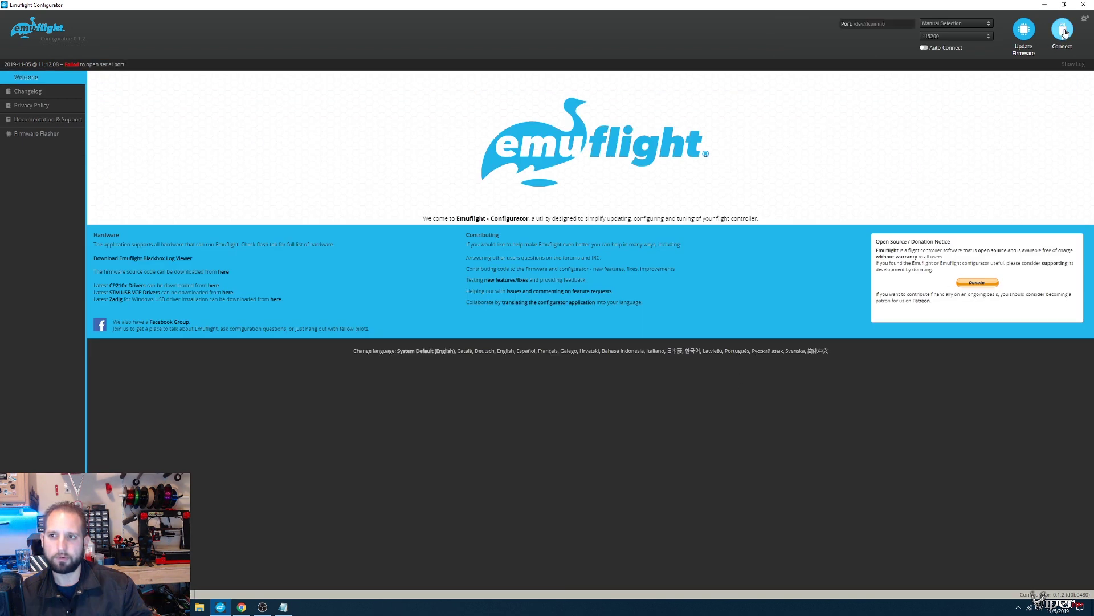
left_click(1063, 31)
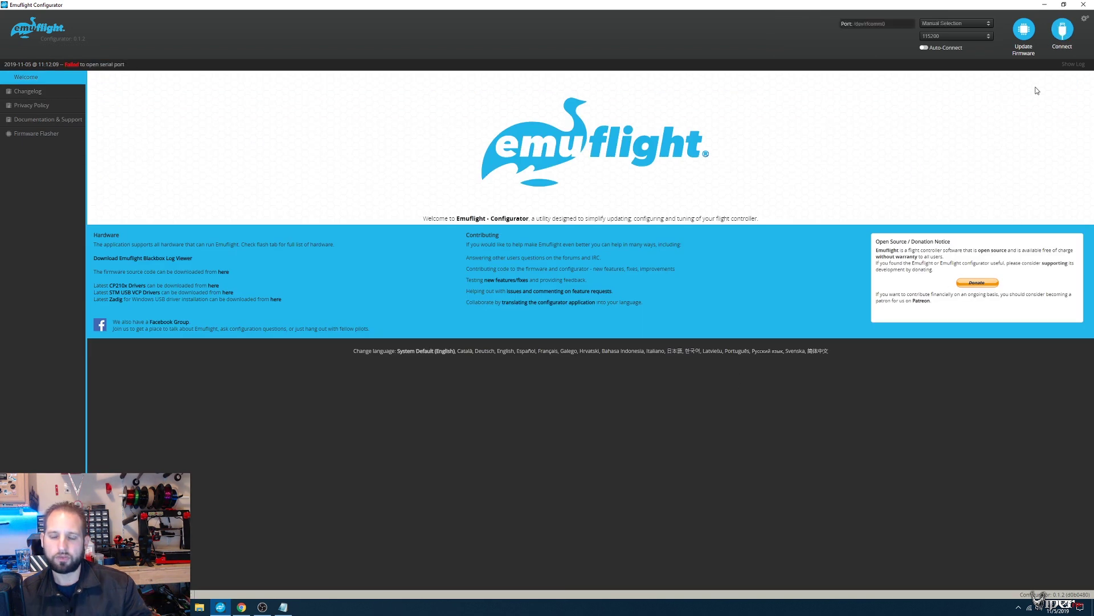
left_click(1073, 37)
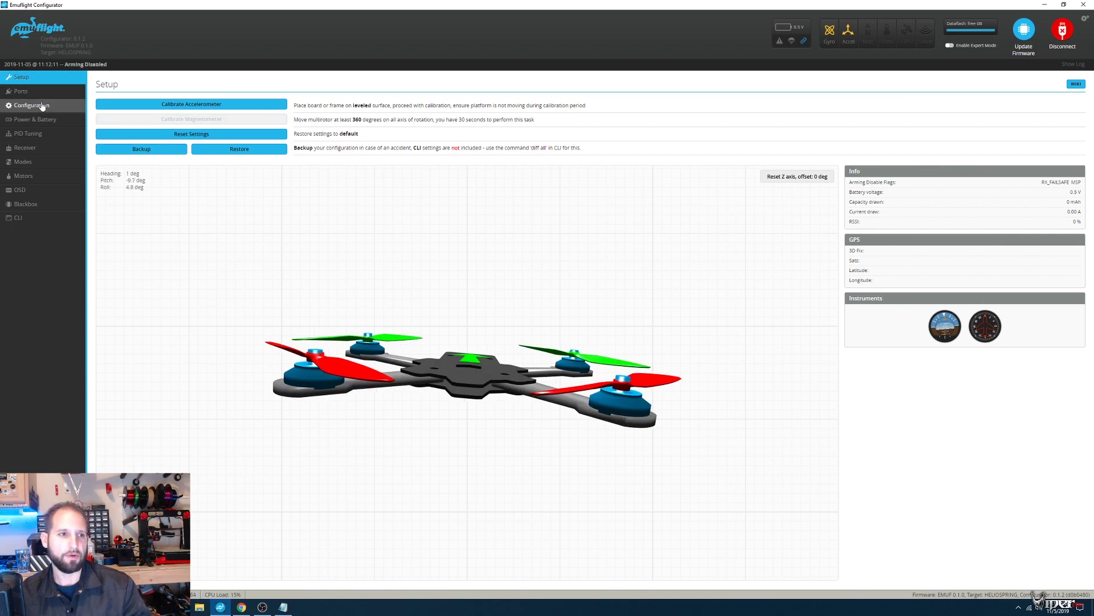
Step: Turn off the accelerometer in Configuration, then save and reboot
left_click(42, 105)
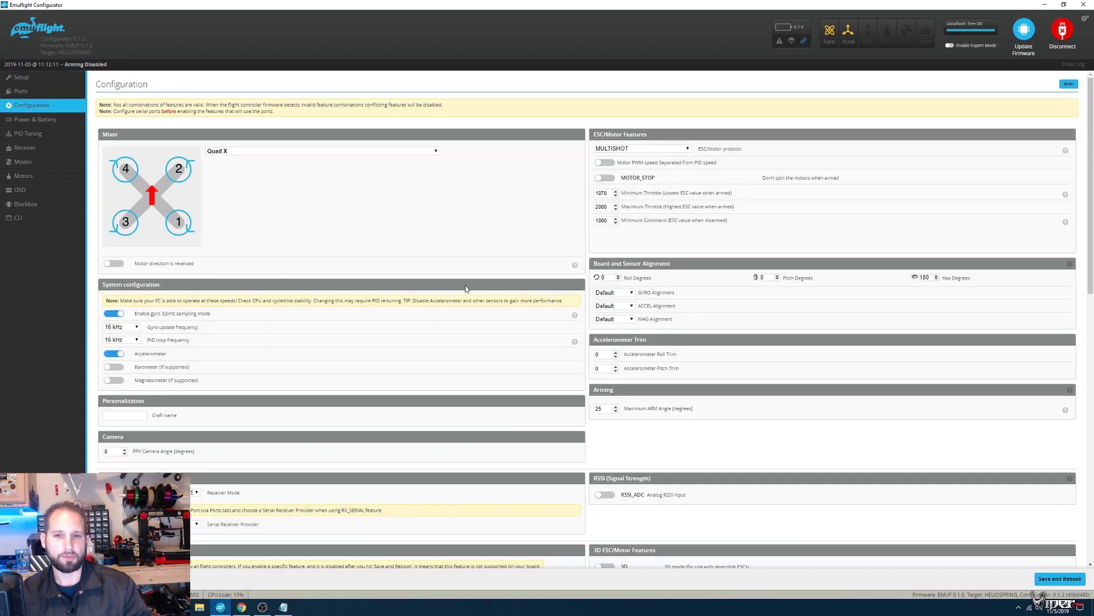
scroll(354, 362, "down", 2)
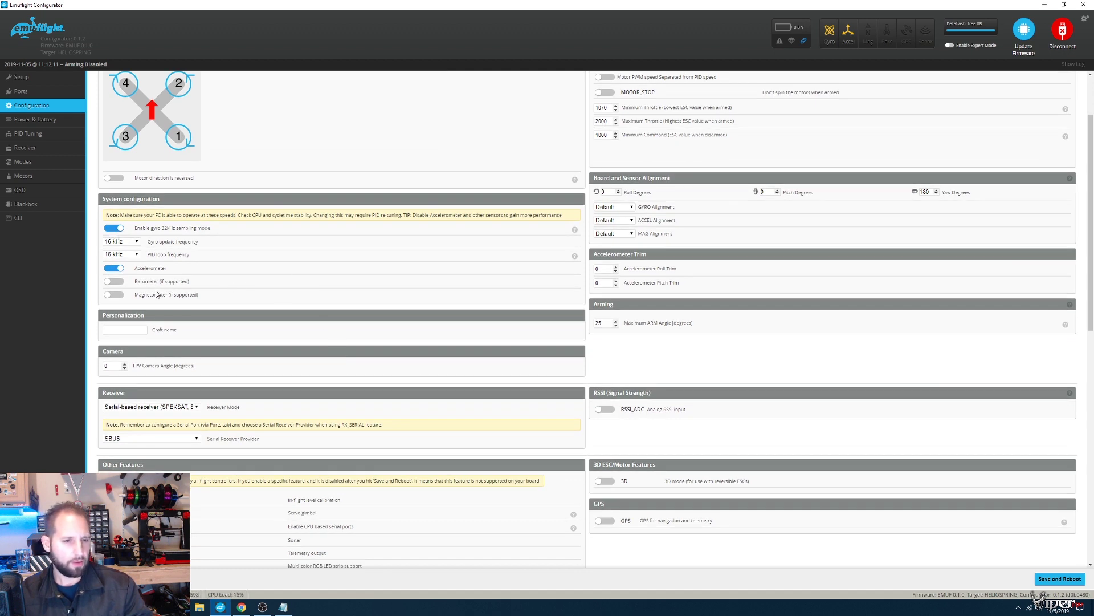
left_click(114, 268)
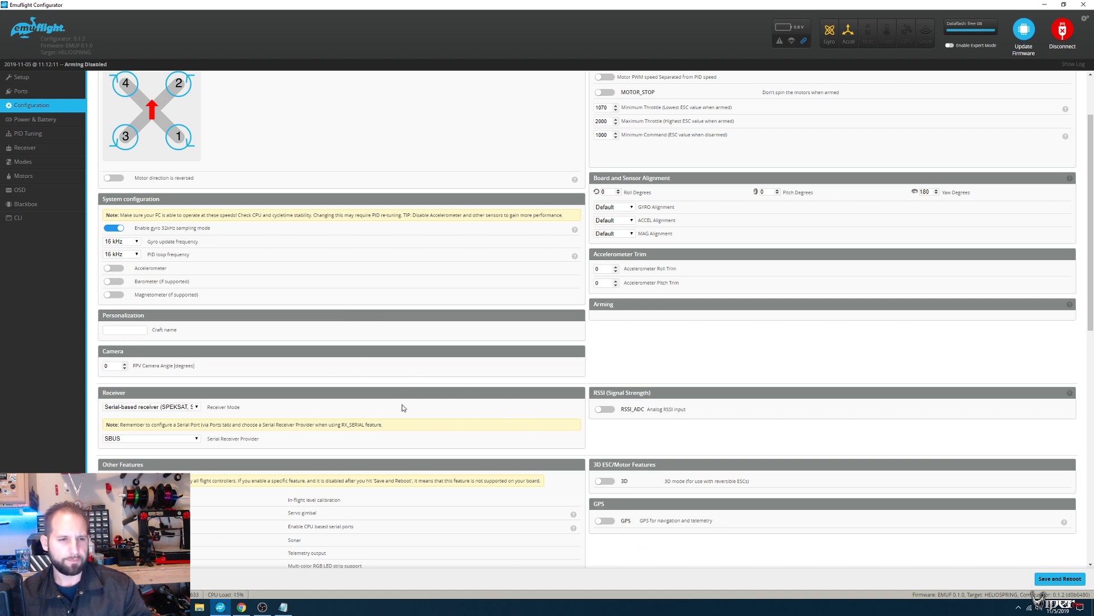
left_click(1055, 578)
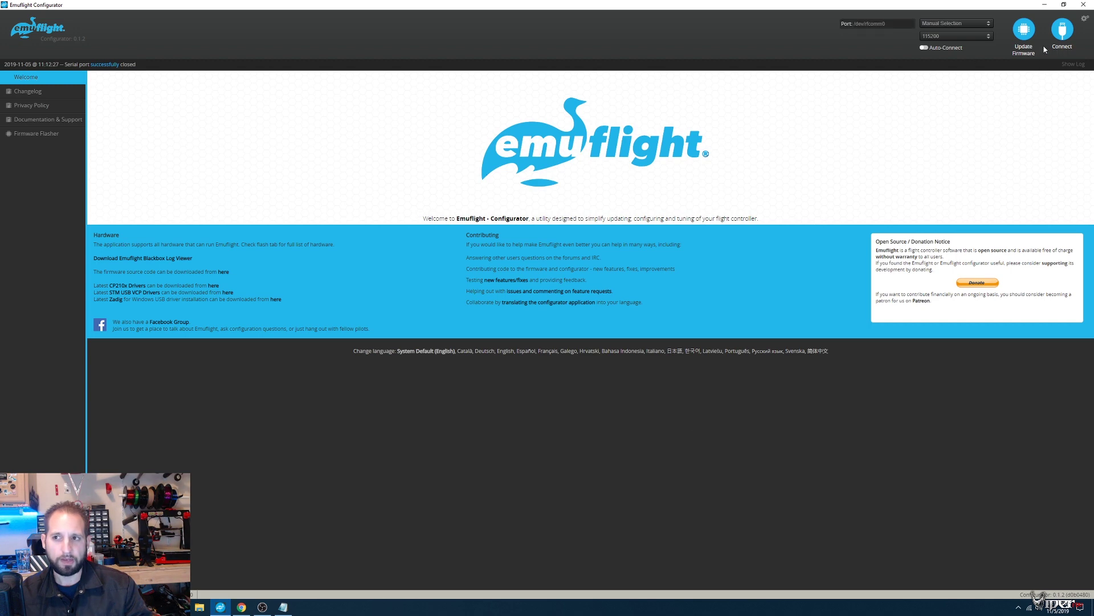
Step: Reconnect to the board and return to the Configuration tab
left_click(1063, 30)
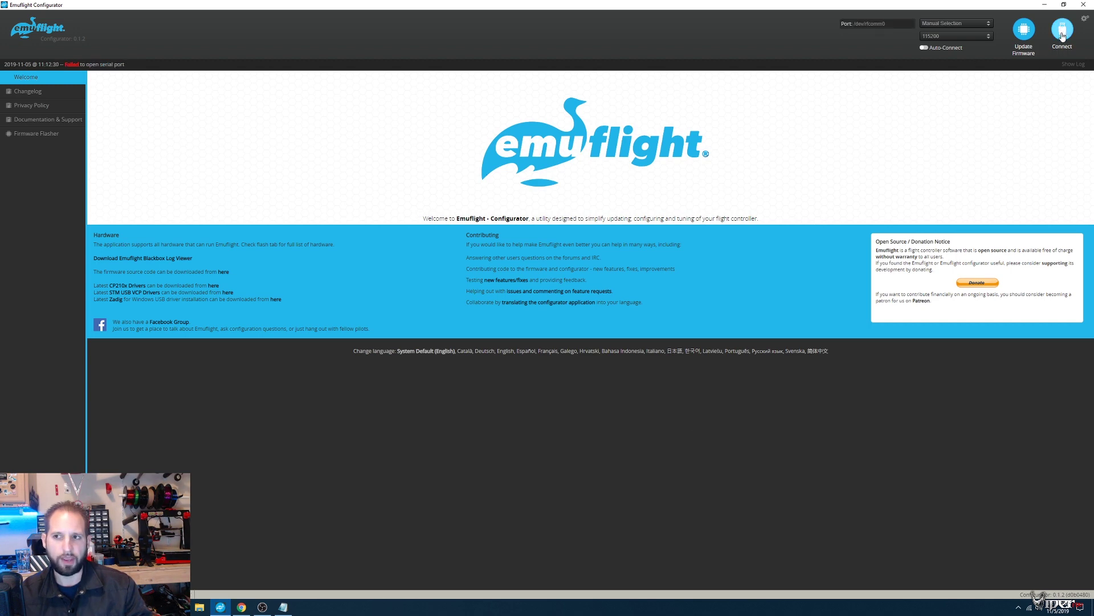
left_click(1063, 33)
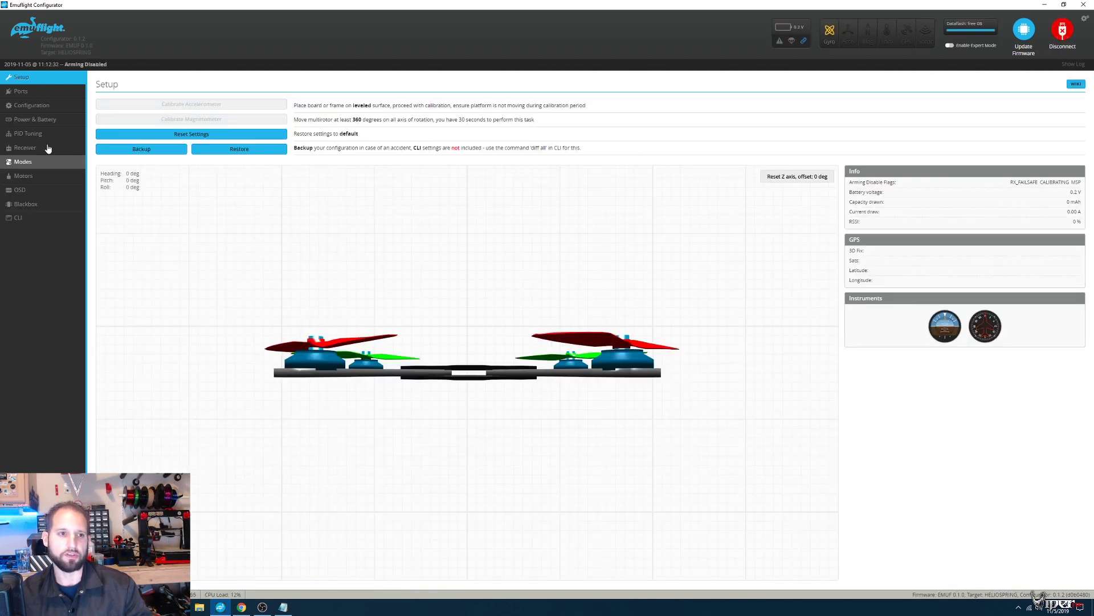
left_click(41, 105)
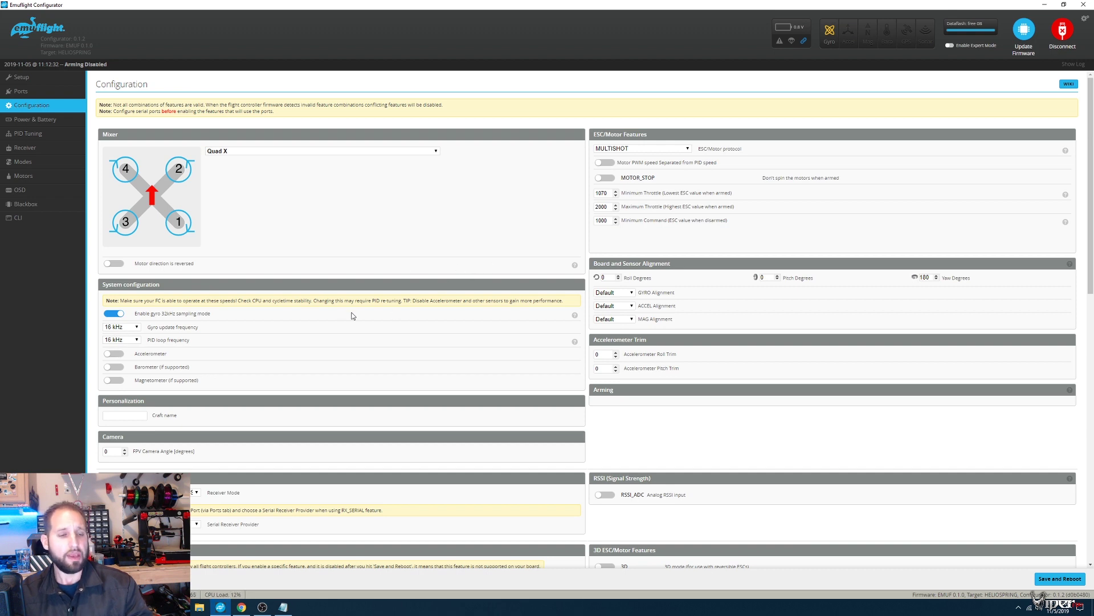
Step: Set the ESC/motor protocol to DSHOT1200 and review the protocol list
left_click(644, 148)
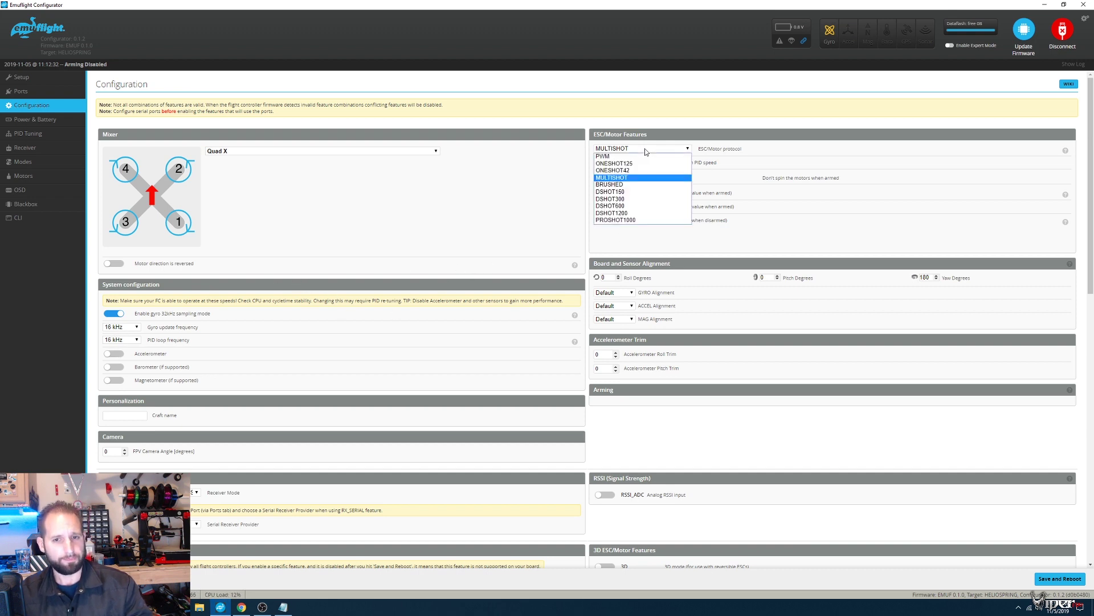
left_click(623, 214)
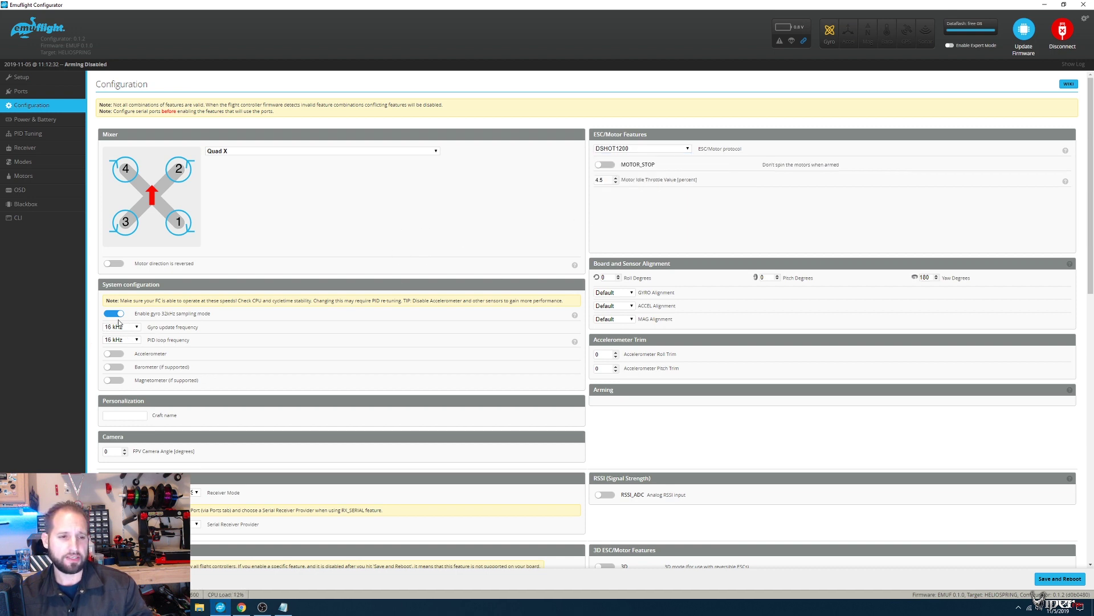
left_click(631, 148)
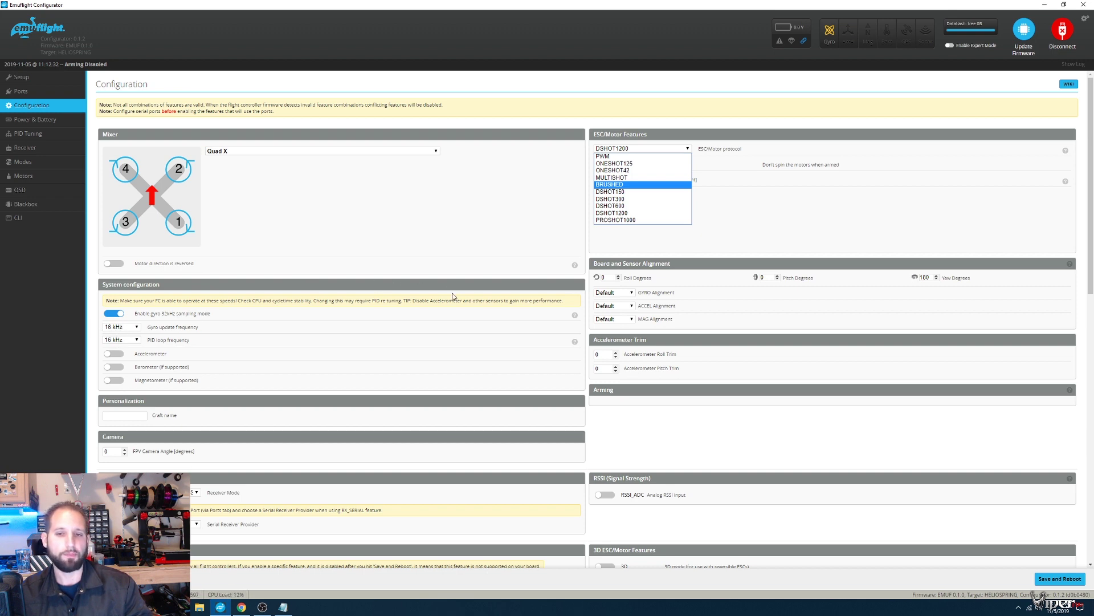
key("Down")
key("Down")
key("Up")
key("Up")
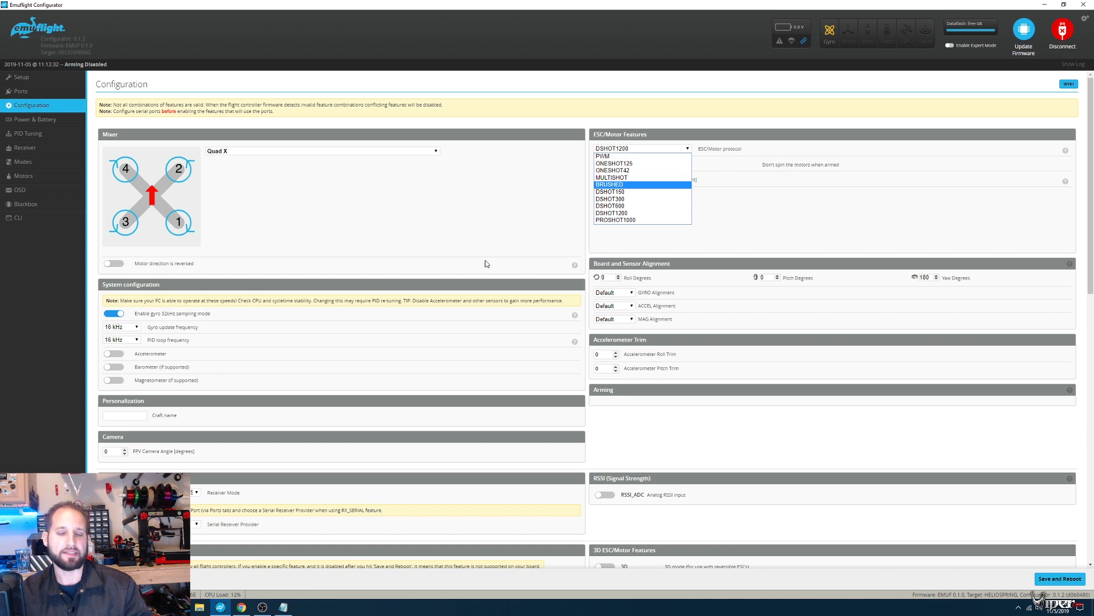
key("End")
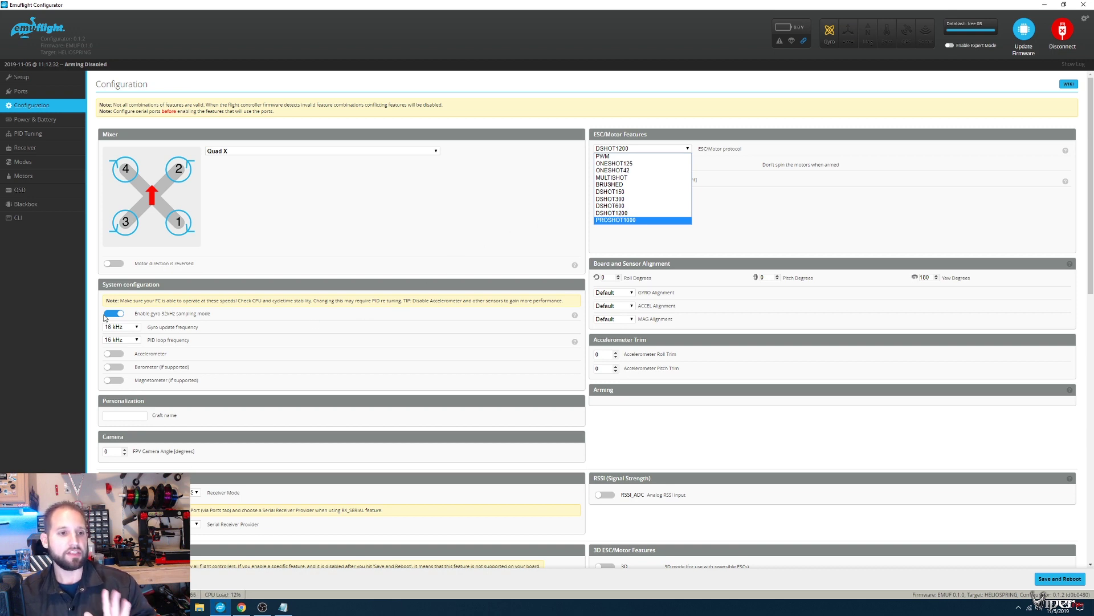
Step: Keep the gyro update frequency at 16 kHz
left_click(121, 327)
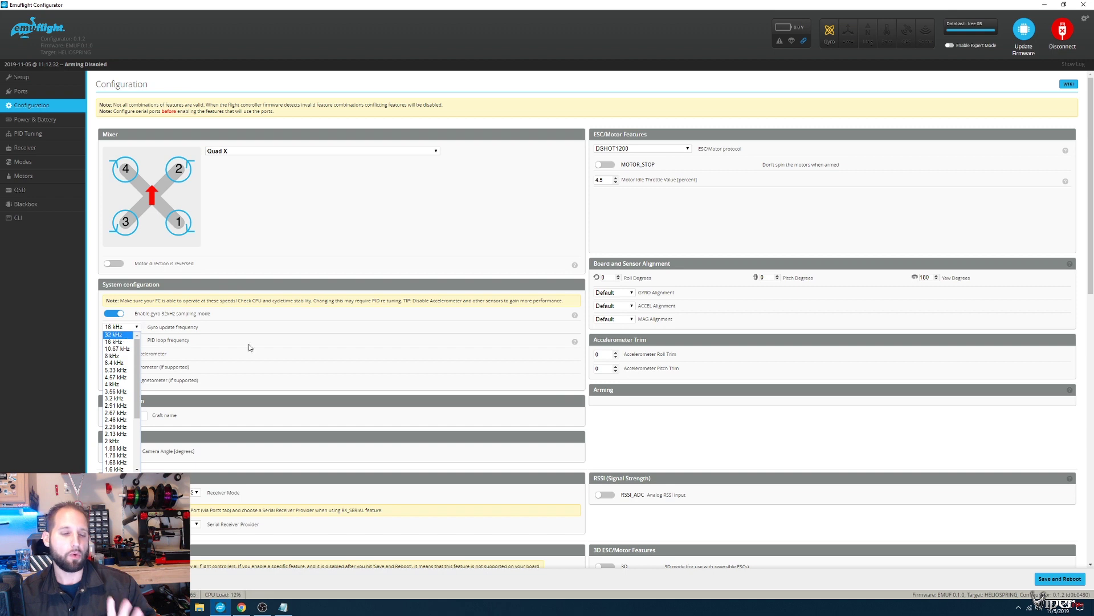
left_click(300, 337)
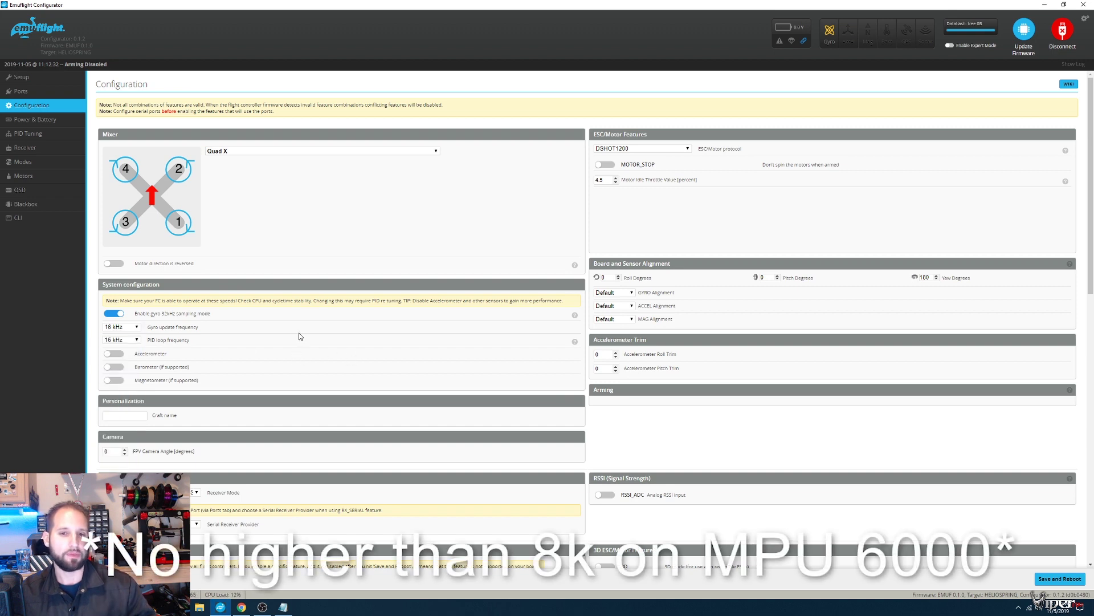
left_click(128, 331)
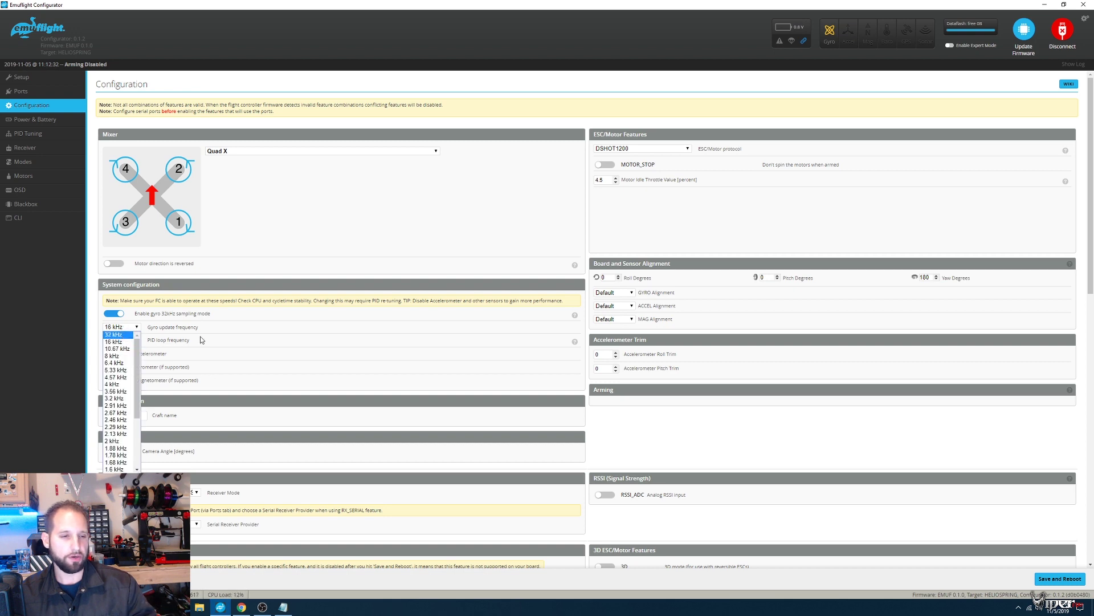
left_click(118, 341)
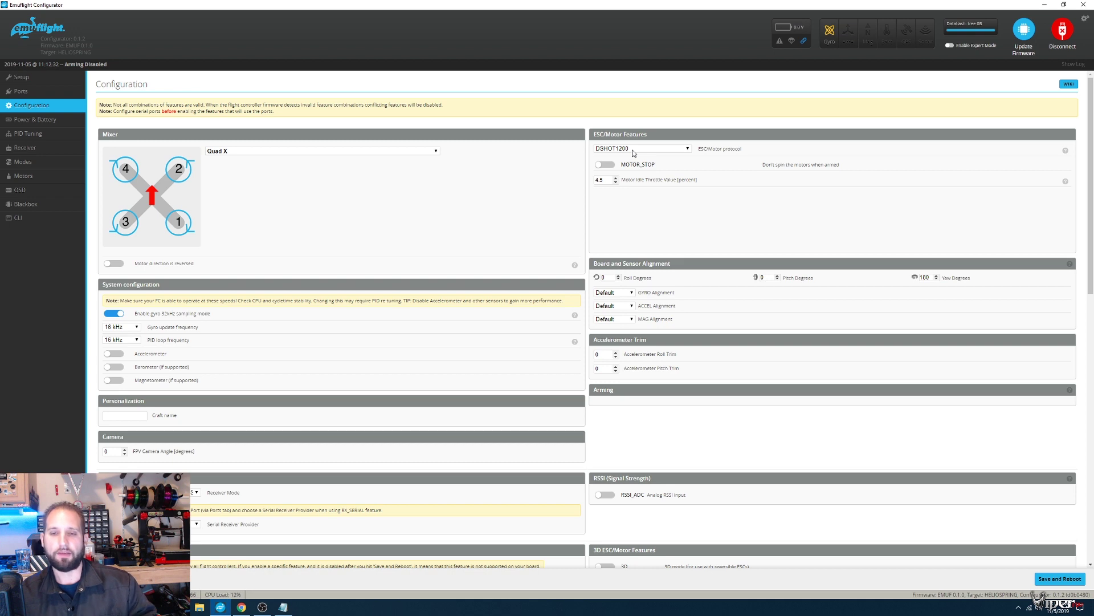
Step: Set the serial receiver provider to CRSF
scroll(195, 350, "down", 2)
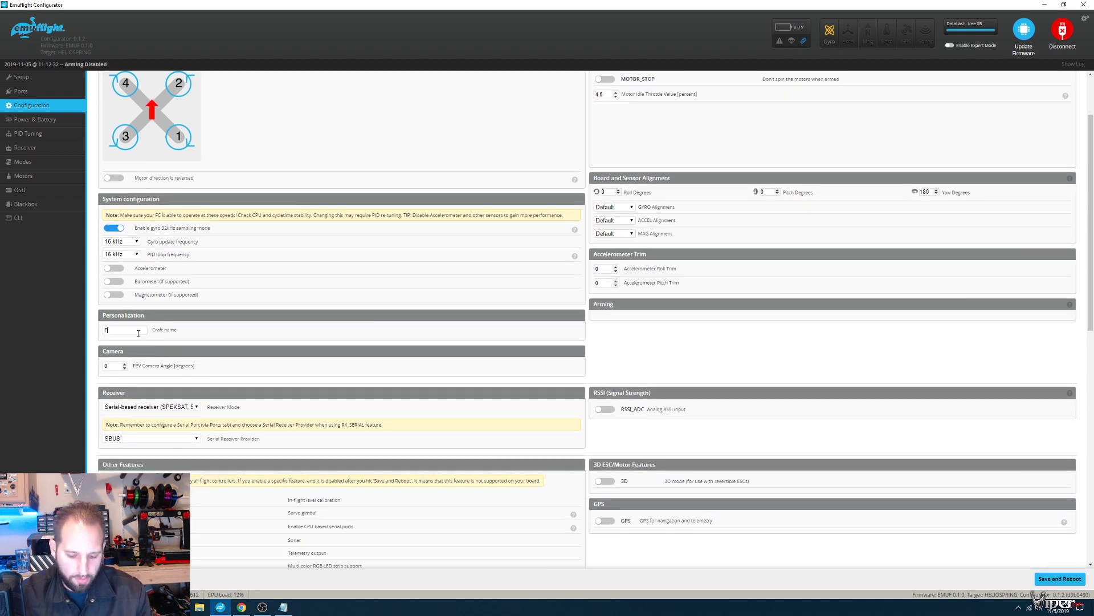
type("losStyle")
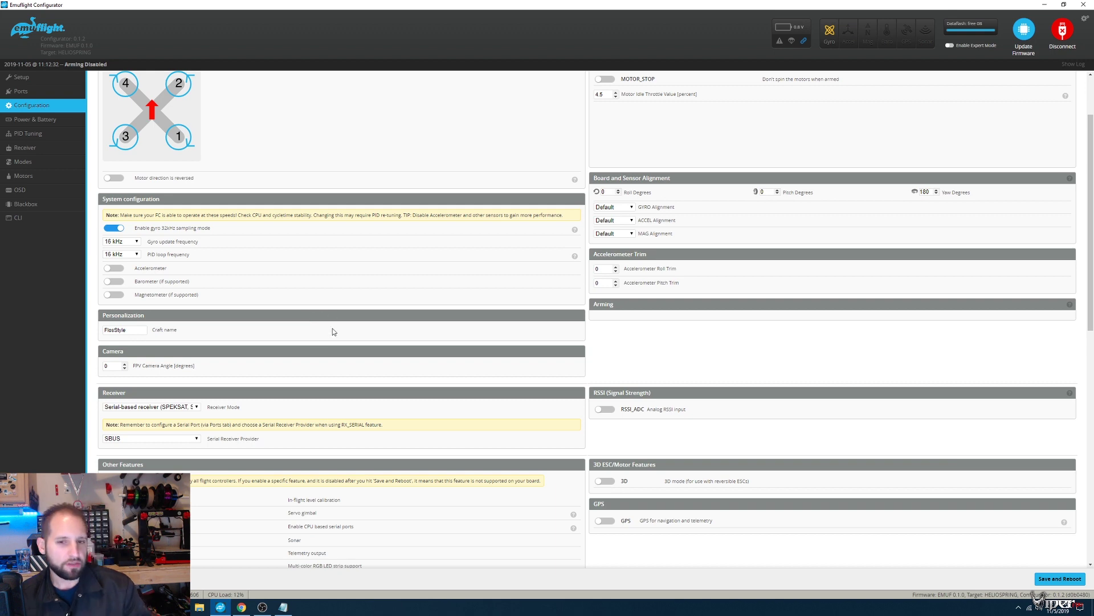
scroll(308, 316, "down", 3)
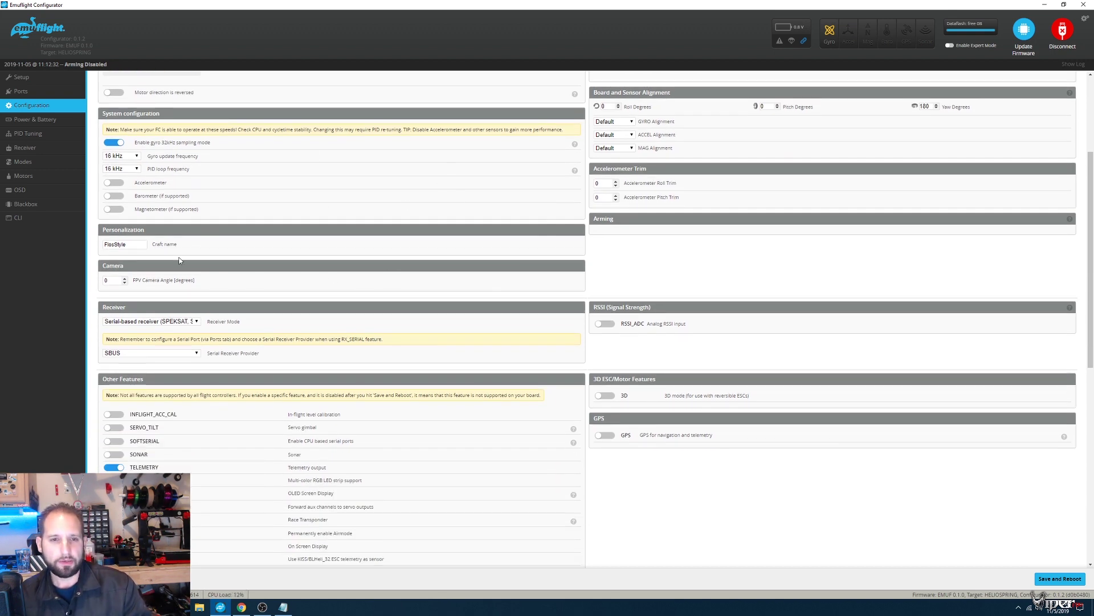
scroll(378, 314, "down", 3)
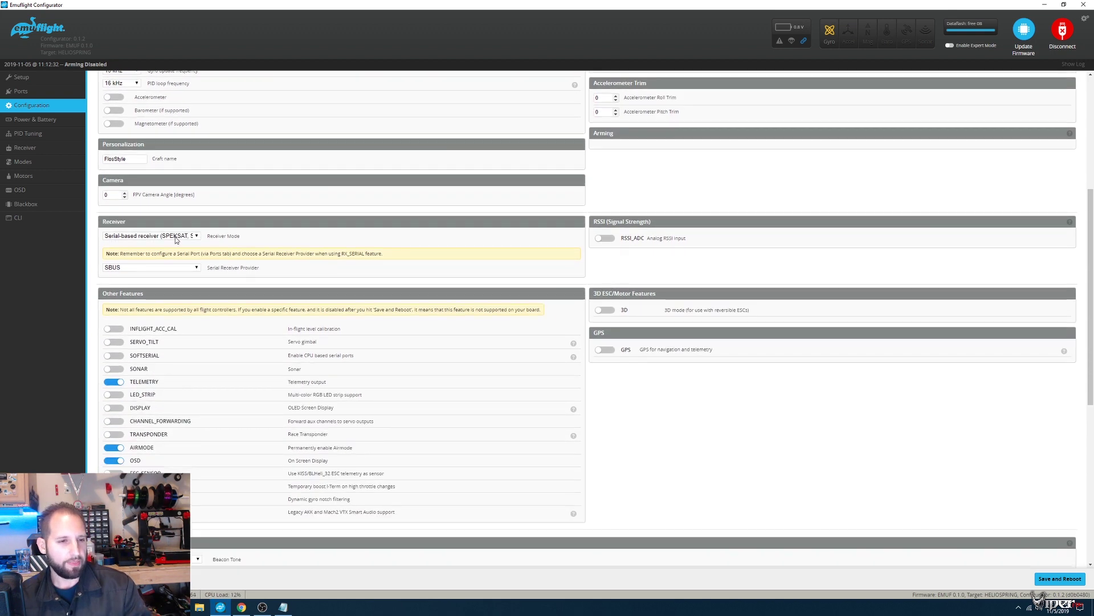
left_click(165, 268)
left_click(114, 339)
Step: Enable the Dshot beacon RX_SET option for the aux switch
scroll(402, 245, "down", 1)
scroll(188, 298, "down", 4)
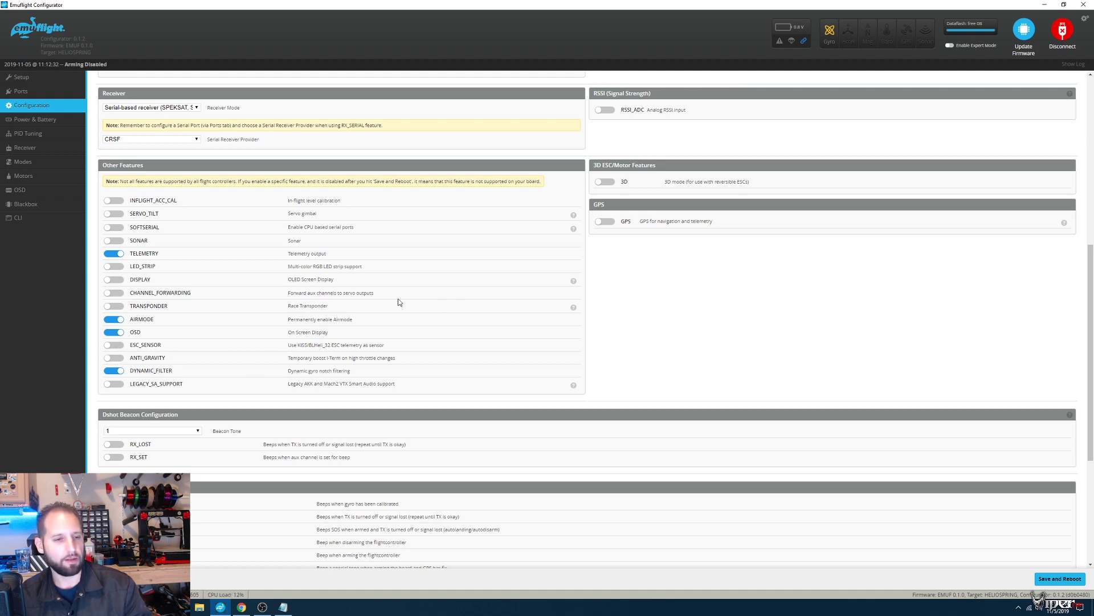
scroll(415, 305, "down", 3)
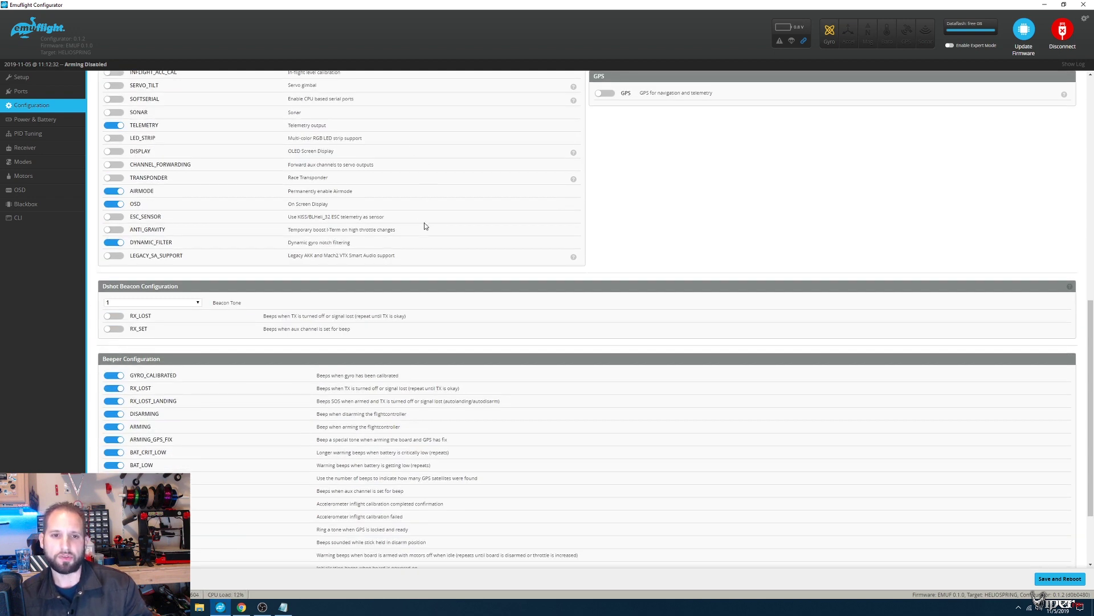
scroll(341, 228, "down", 2)
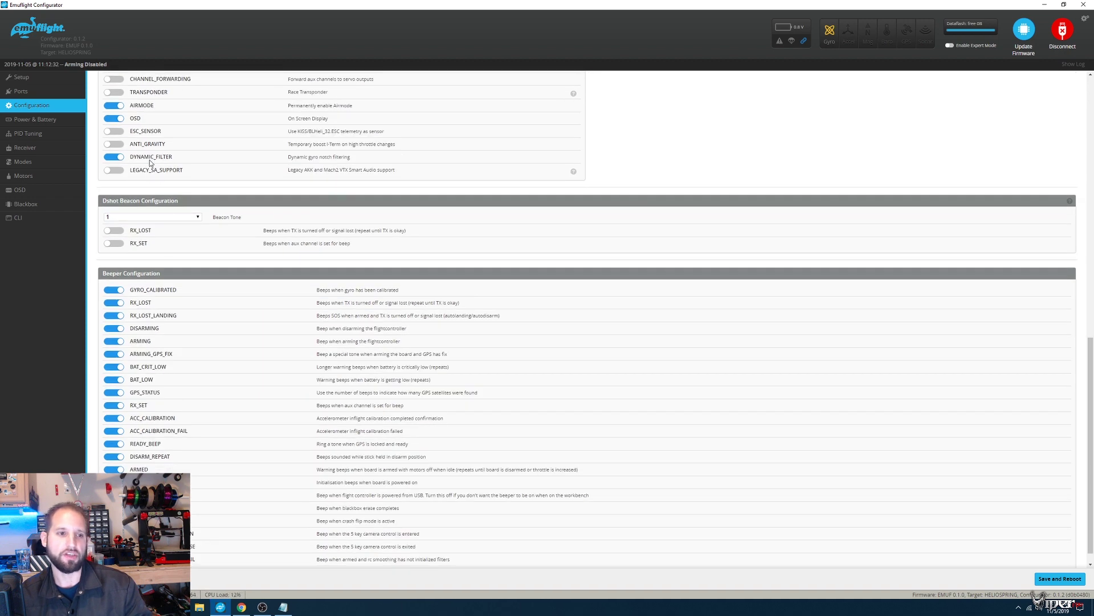
left_click(114, 244)
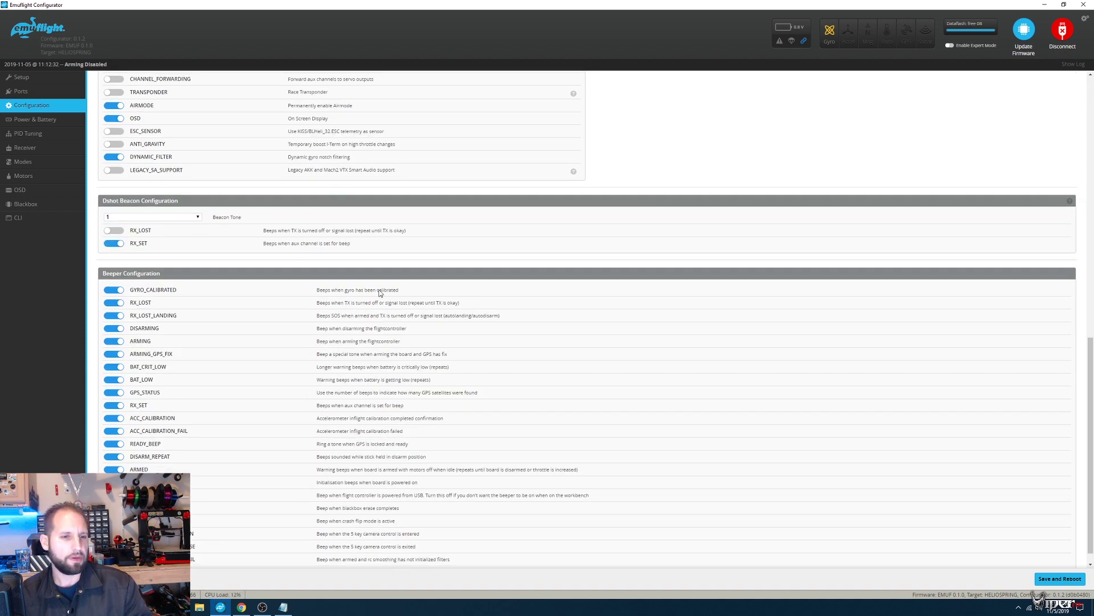
scroll(115, 247, "down", 1)
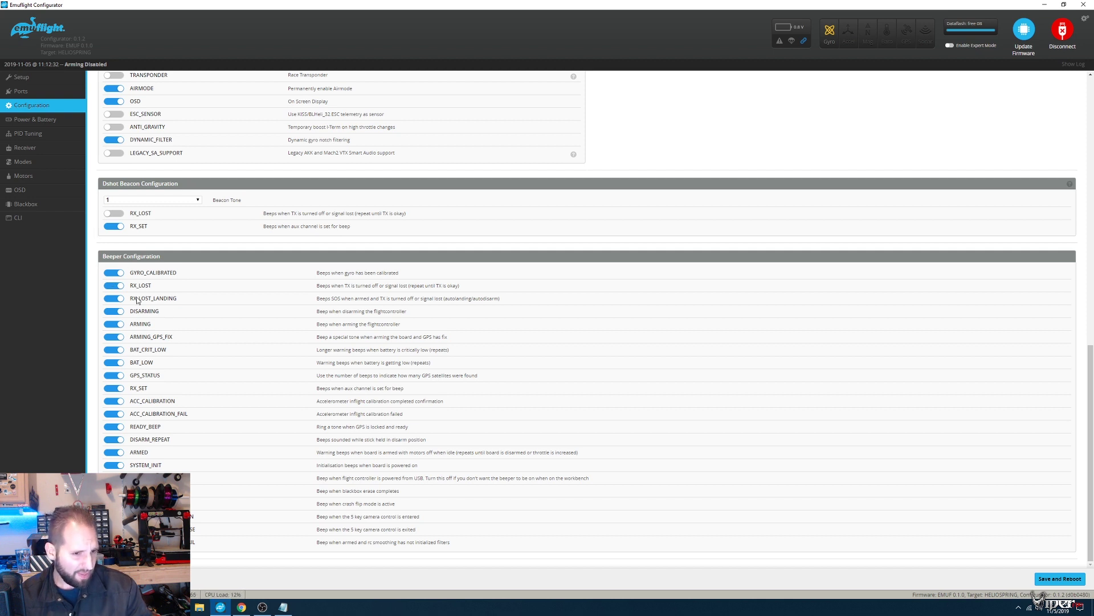
Step: Save and reboot, reconnect on COM8, and go to the PID Tuning page
left_click(1059, 578)
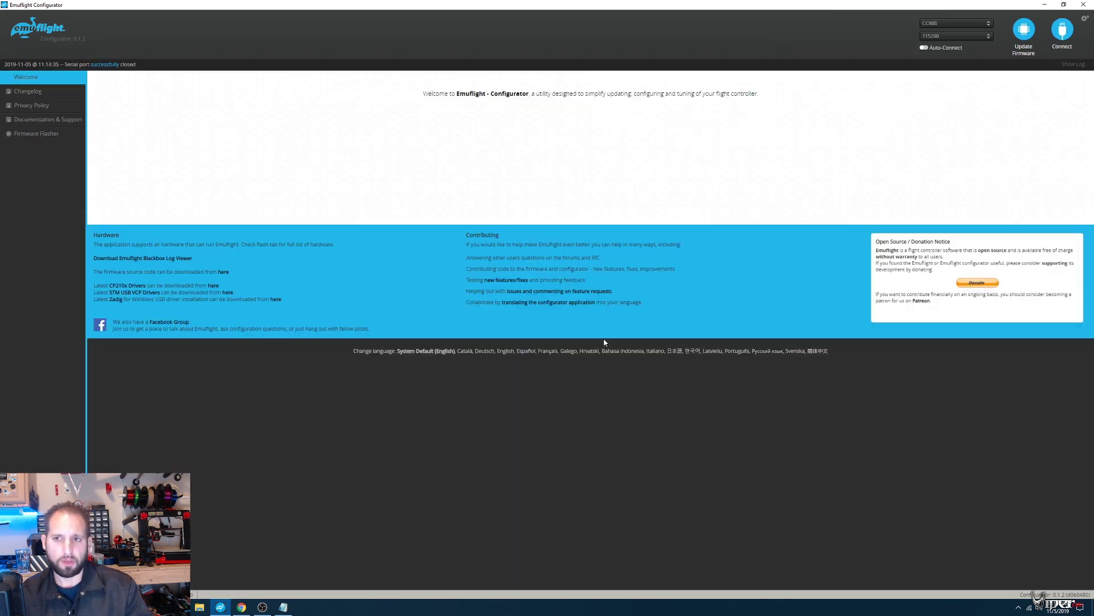
left_click(1061, 33)
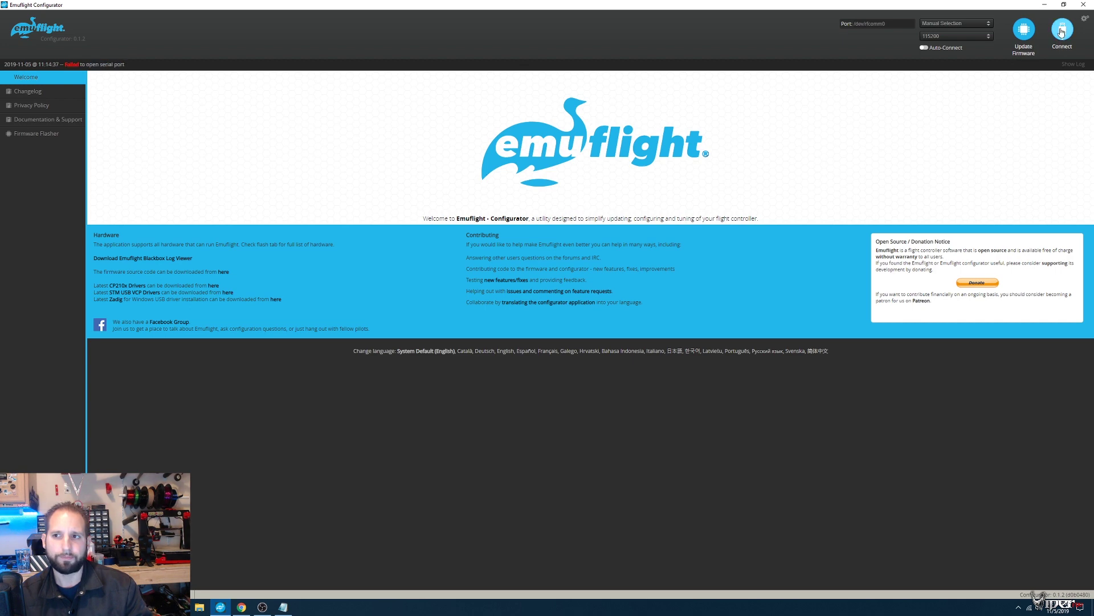
left_click(1062, 33)
left_click(1066, 31)
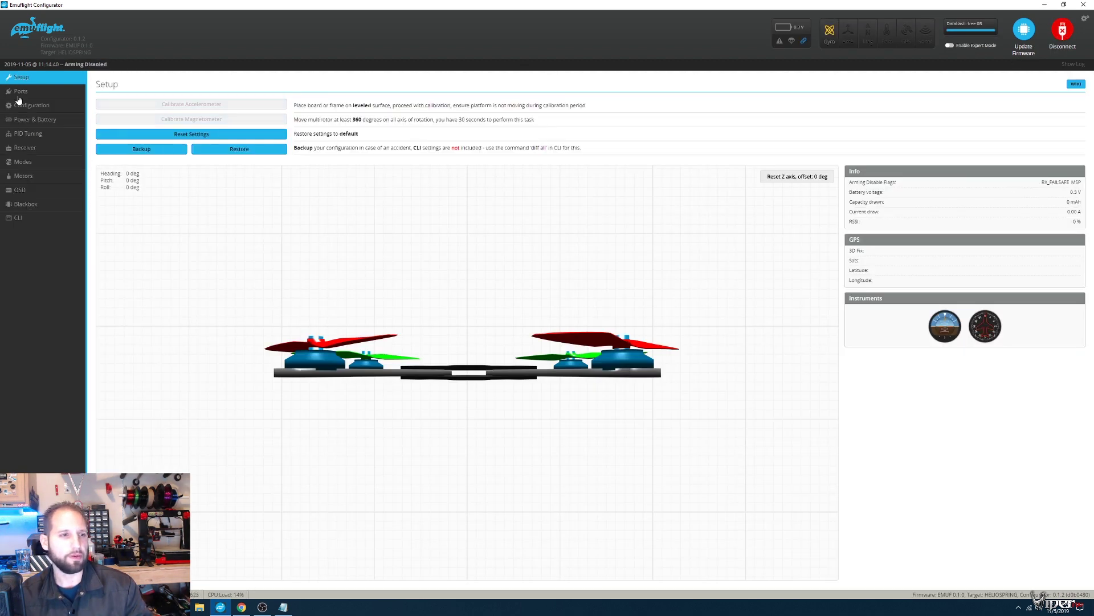
left_click(26, 121)
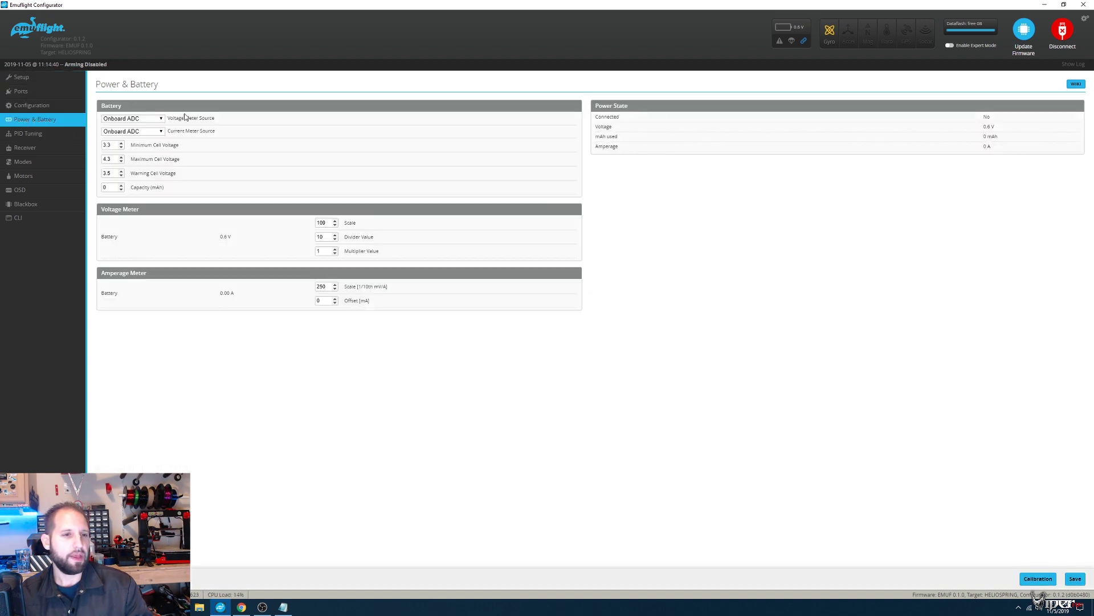
left_click(51, 133)
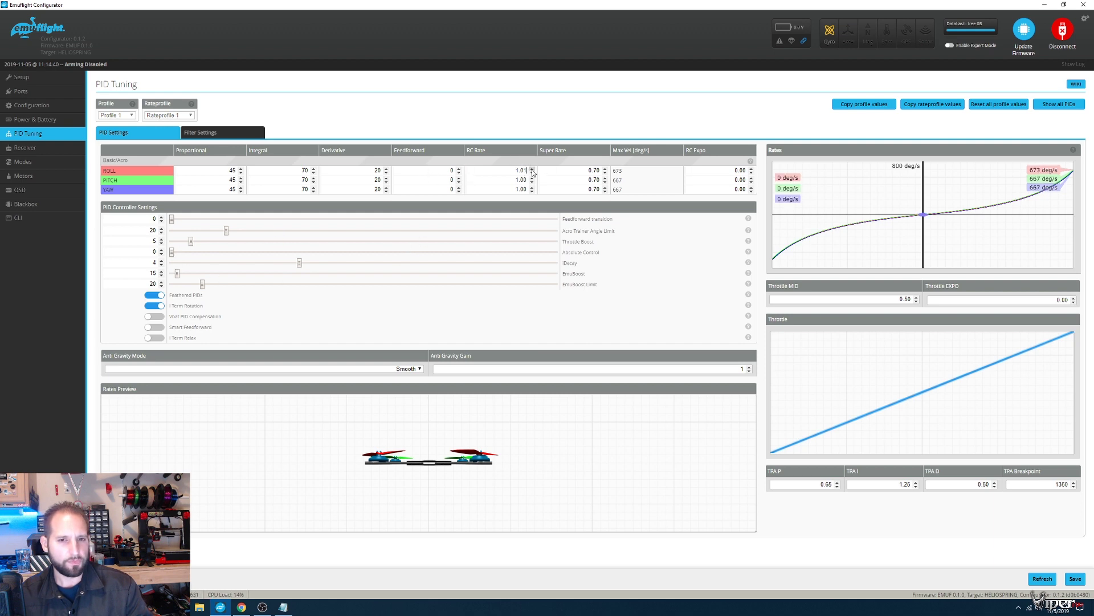
Step: Enter RC Rate 1.05, Super Rate 0.79 and RC Expo 0.30 for the roll, pitch and yaw rates
scroll(530, 172, "up", 5)
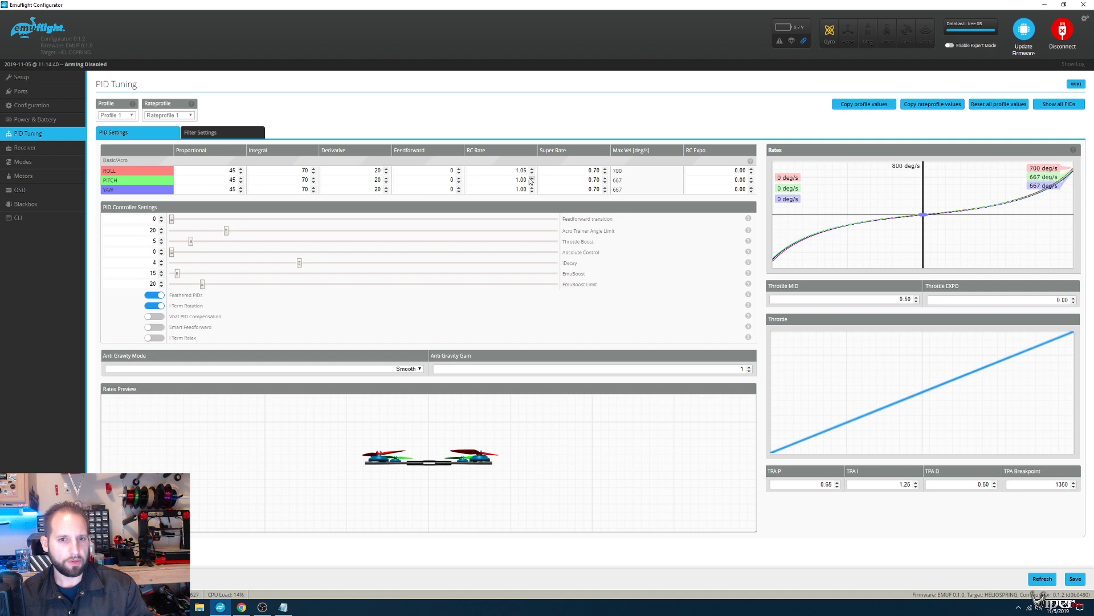
scroll(530, 181, "up", 3)
scroll(533, 191, "up", 6)
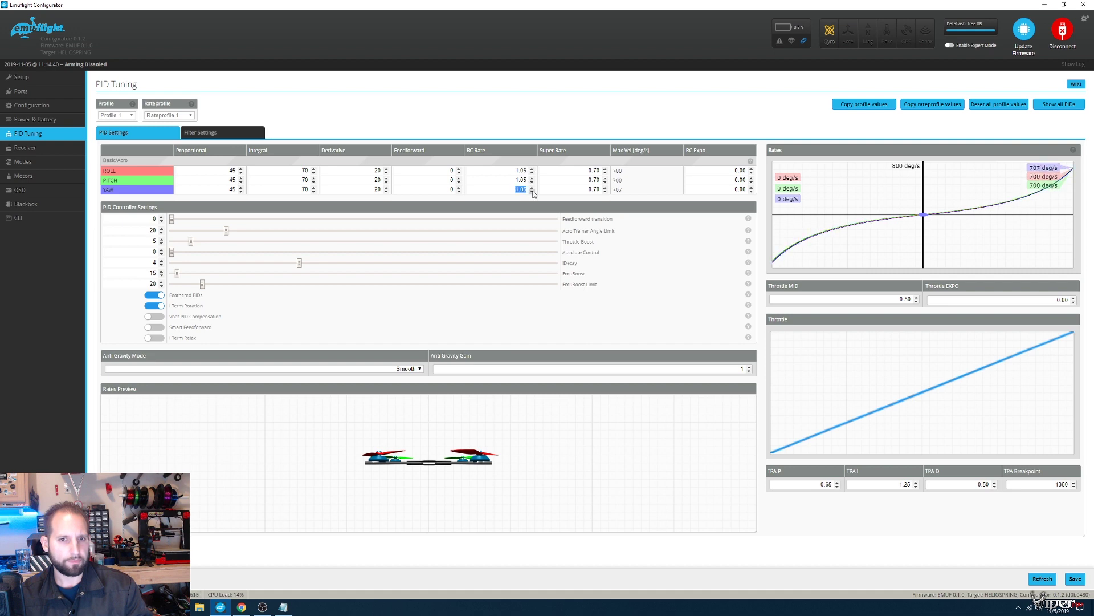
scroll(532, 190, "down", 1)
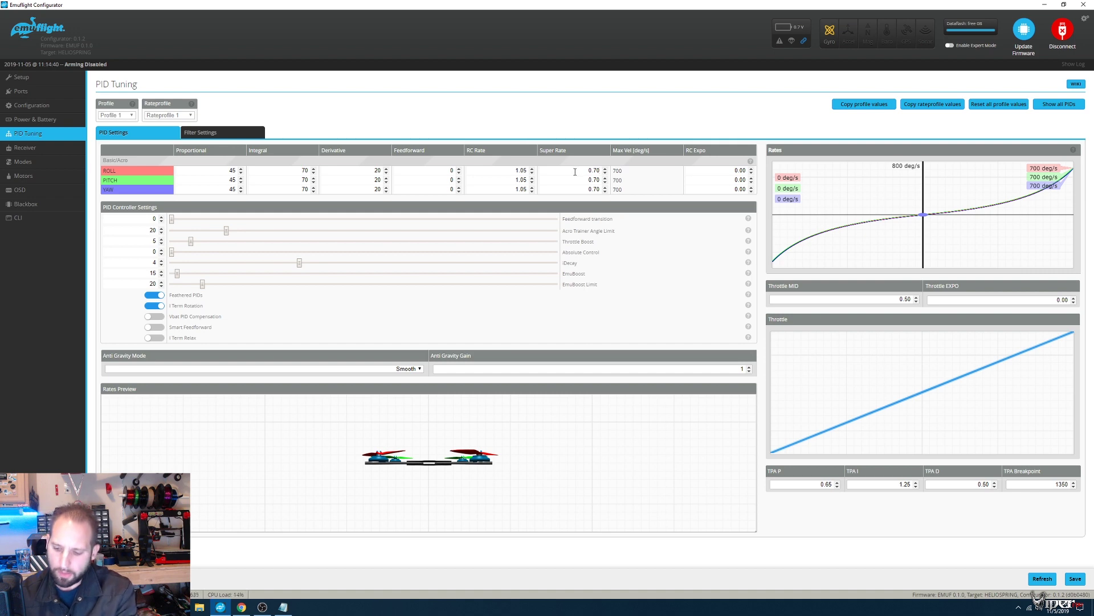
scroll(578, 171, "up", 9)
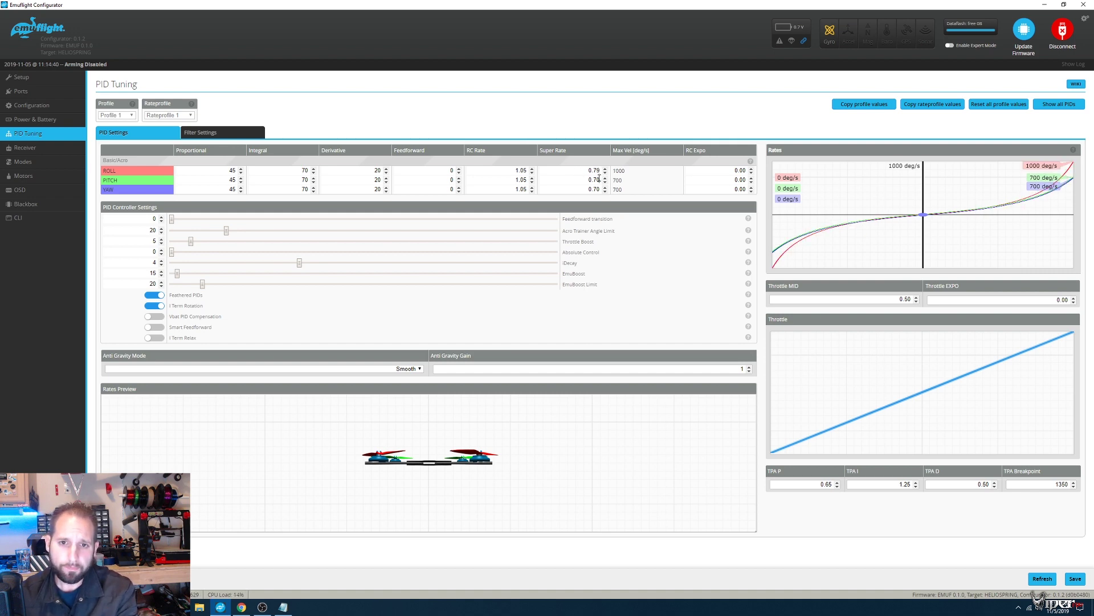
type("9")
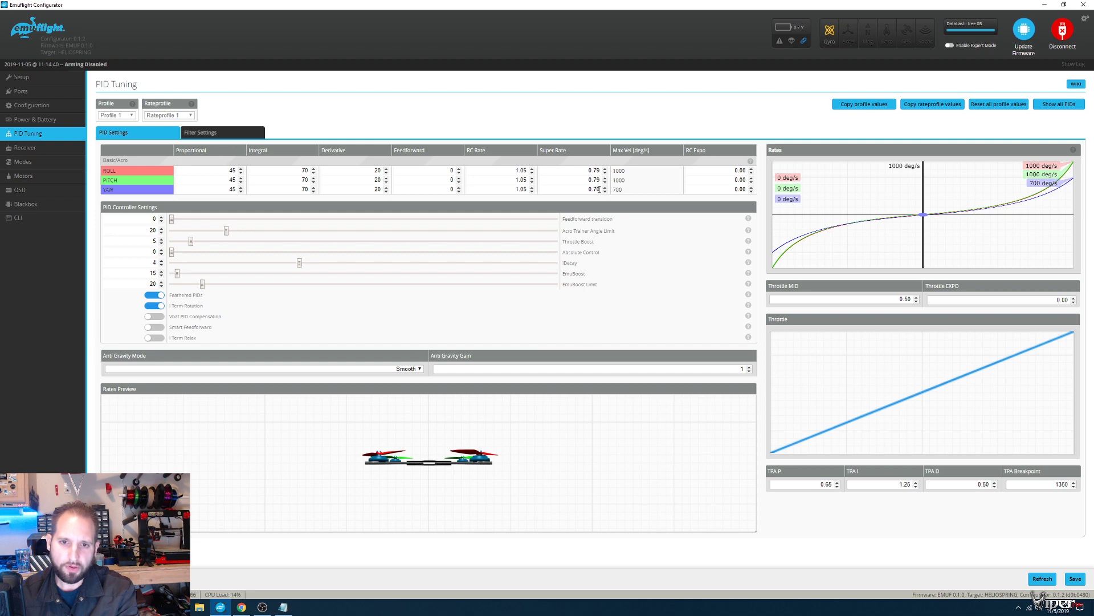
type("9")
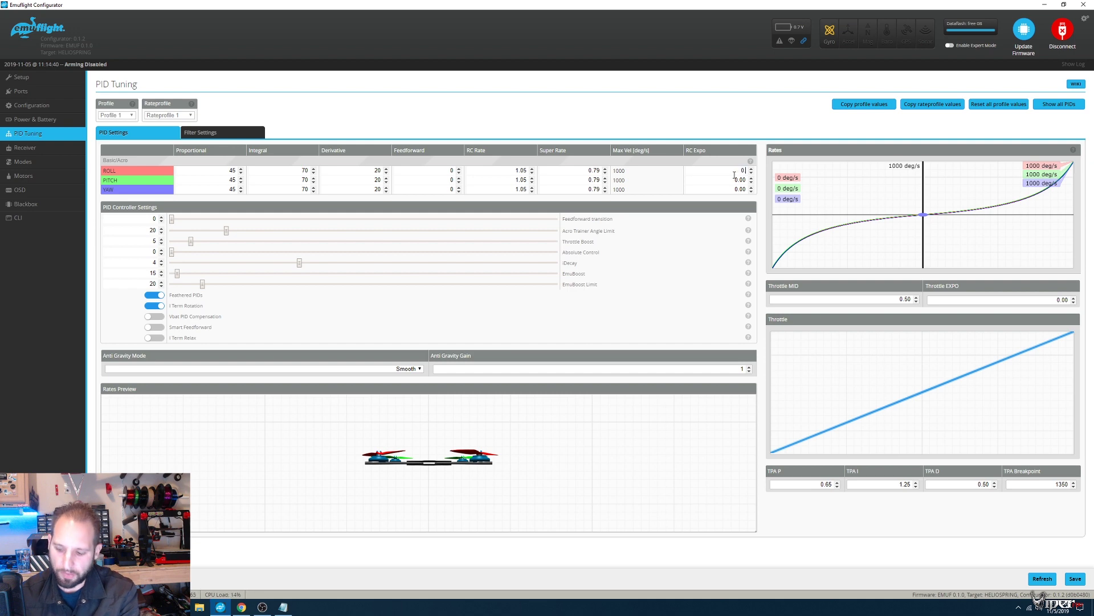
type(".30")
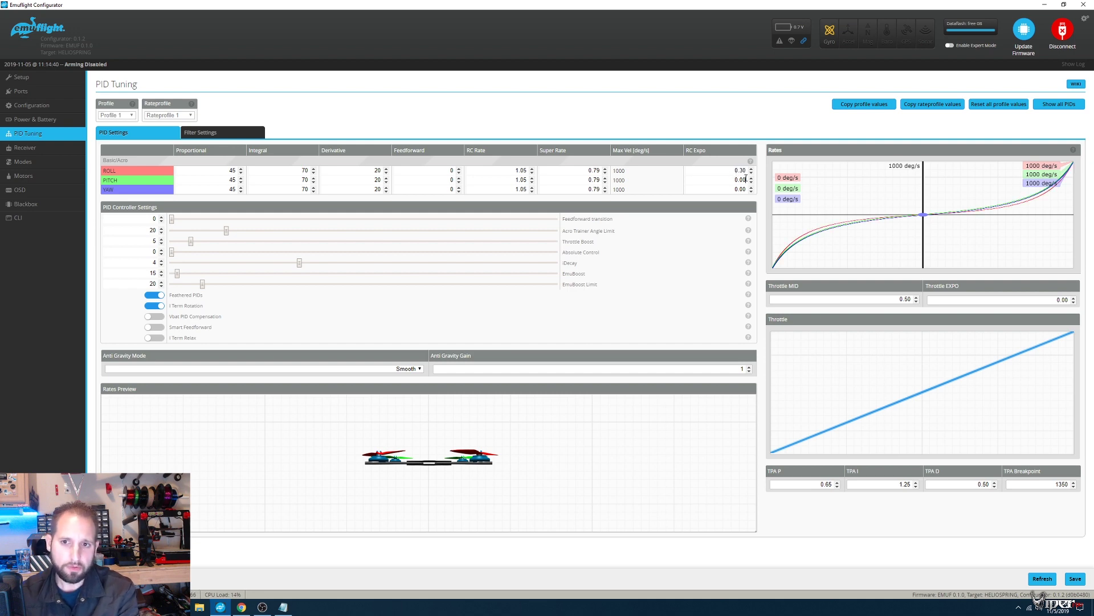
key("BackSpace")
key("BackSpace")
key("BackSpace")
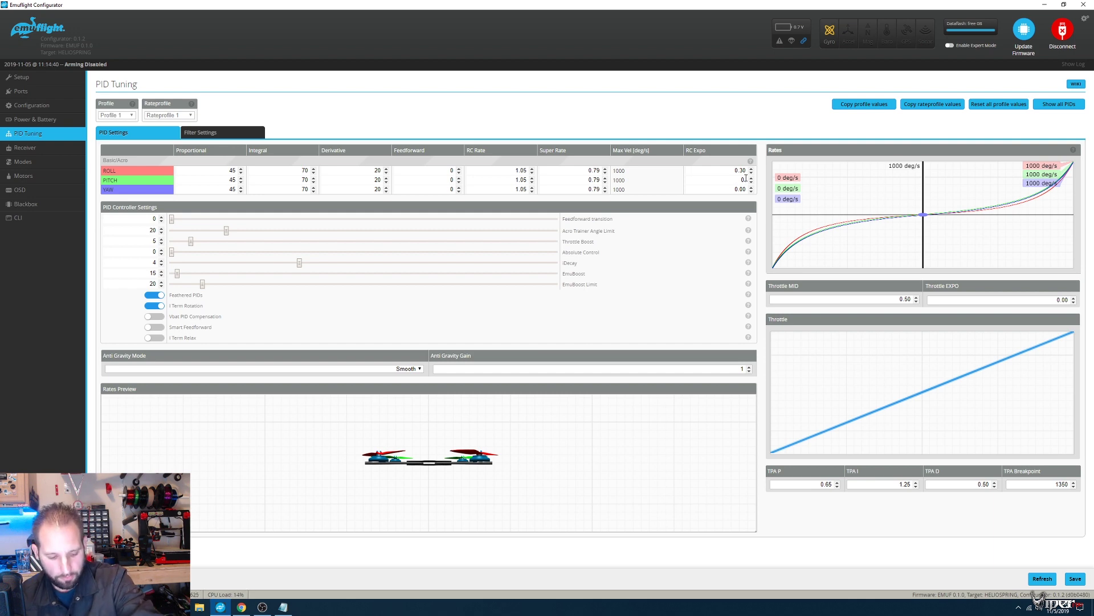
type(".3")
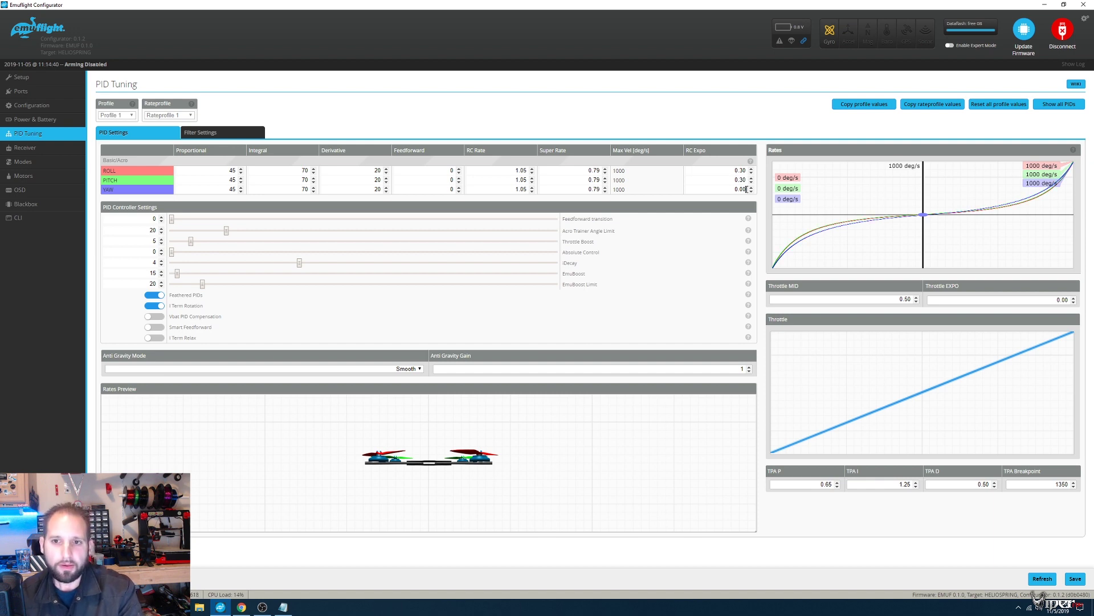
type(".30")
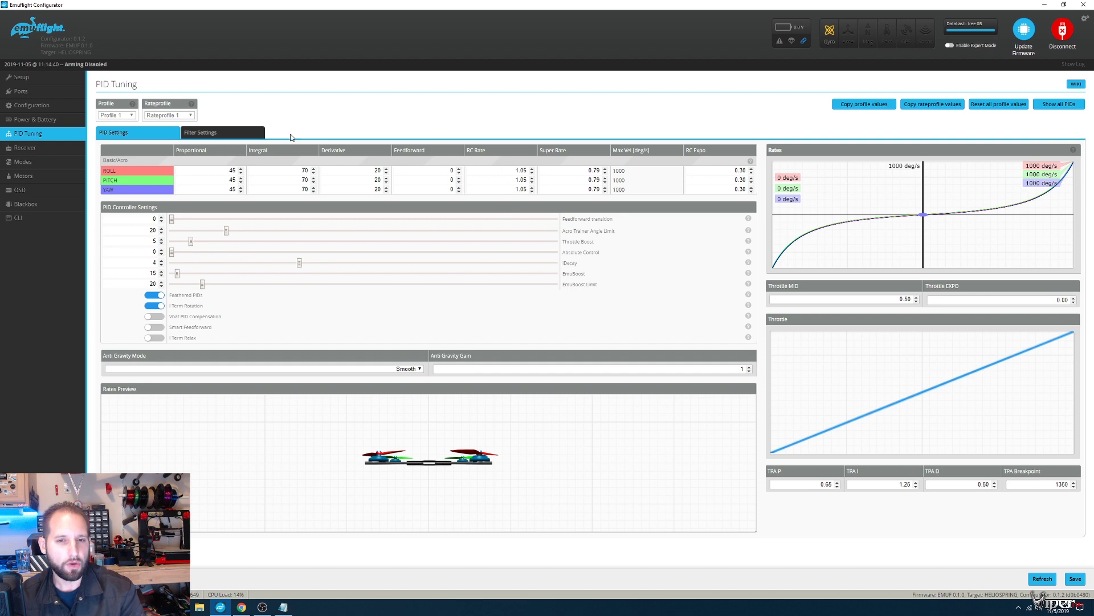
Step: Save the rates, then use the Spektrum/Graupner/JR (TAER1234) channel map with RSSI on AUX 8
left_click(1075, 578)
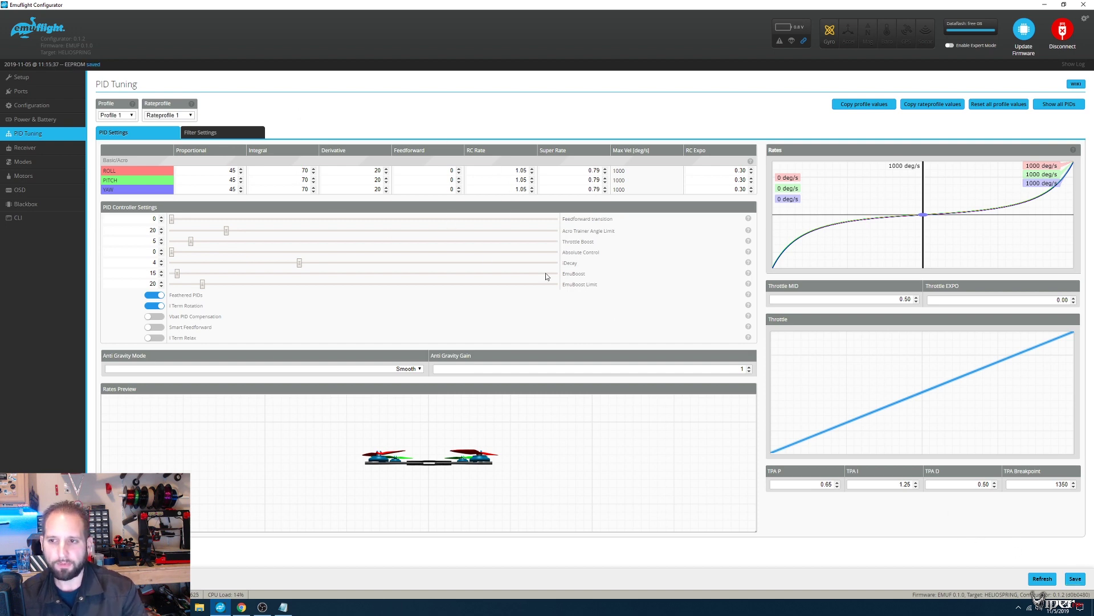
left_click(30, 149)
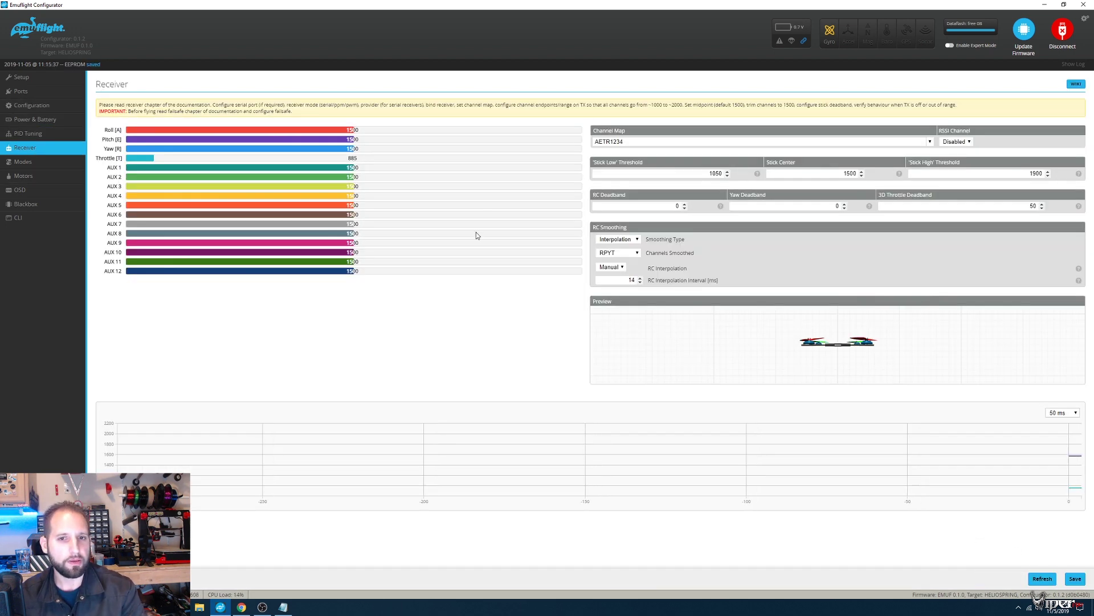
left_click(804, 142)
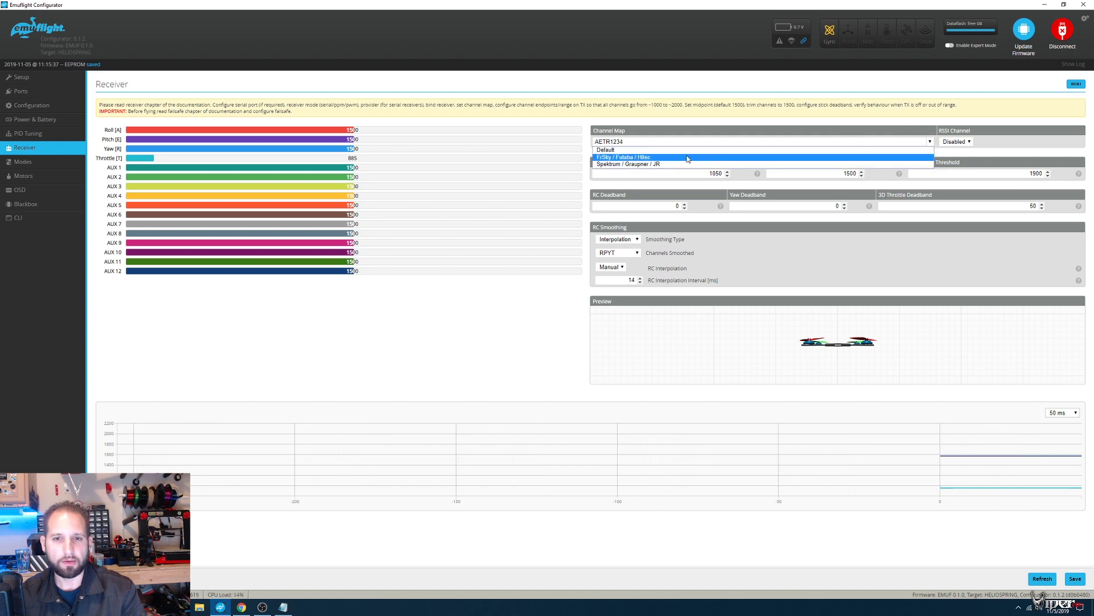
left_click(666, 166)
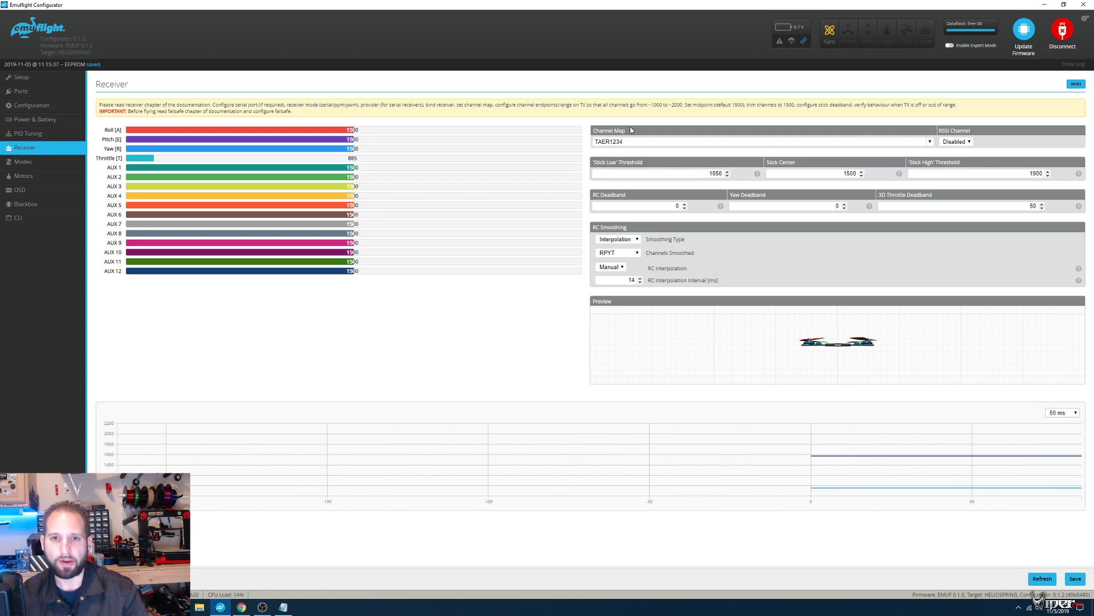
left_click(956, 141)
left_click(952, 206)
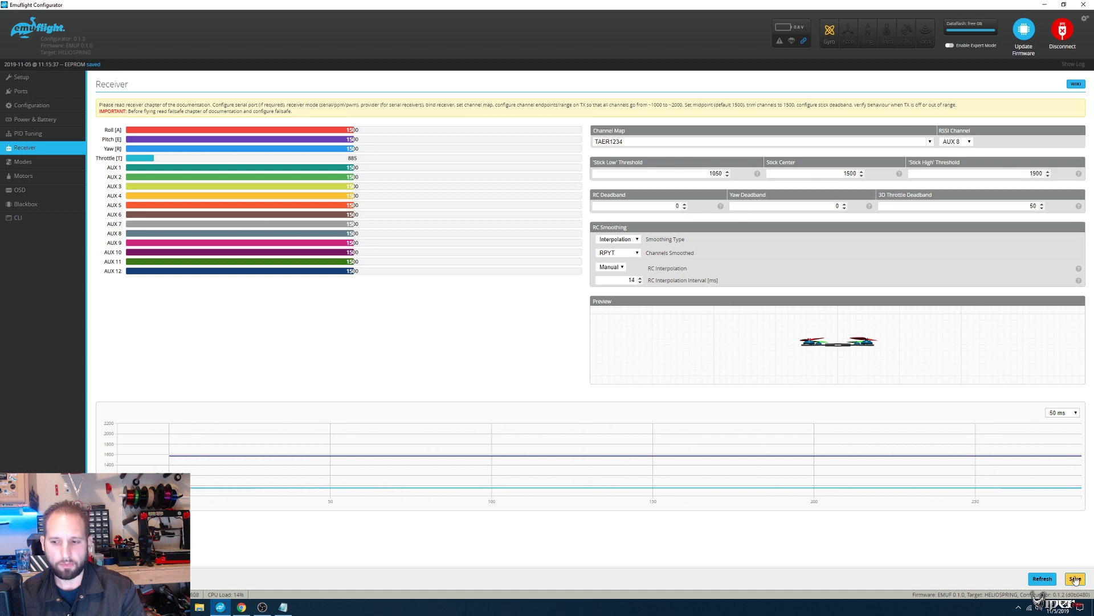
Step: In Modes, add an ARM range on AUX 1 spanning 1700–2100
left_click(29, 163)
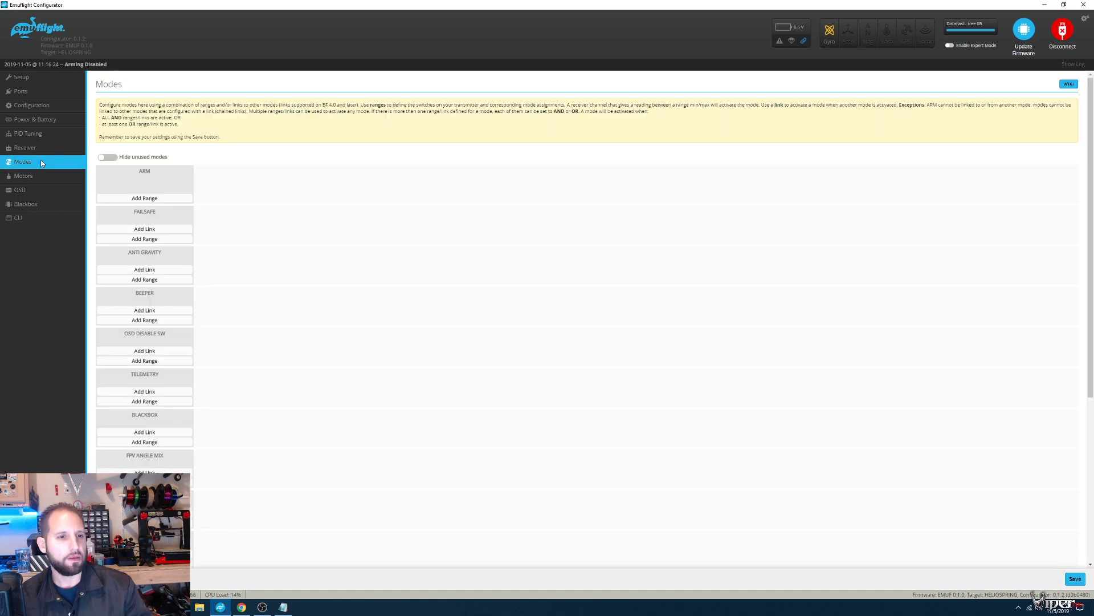
left_click(145, 197)
left_click(212, 173)
left_click(221, 197)
left_click_drag(547, 176, 810, 194)
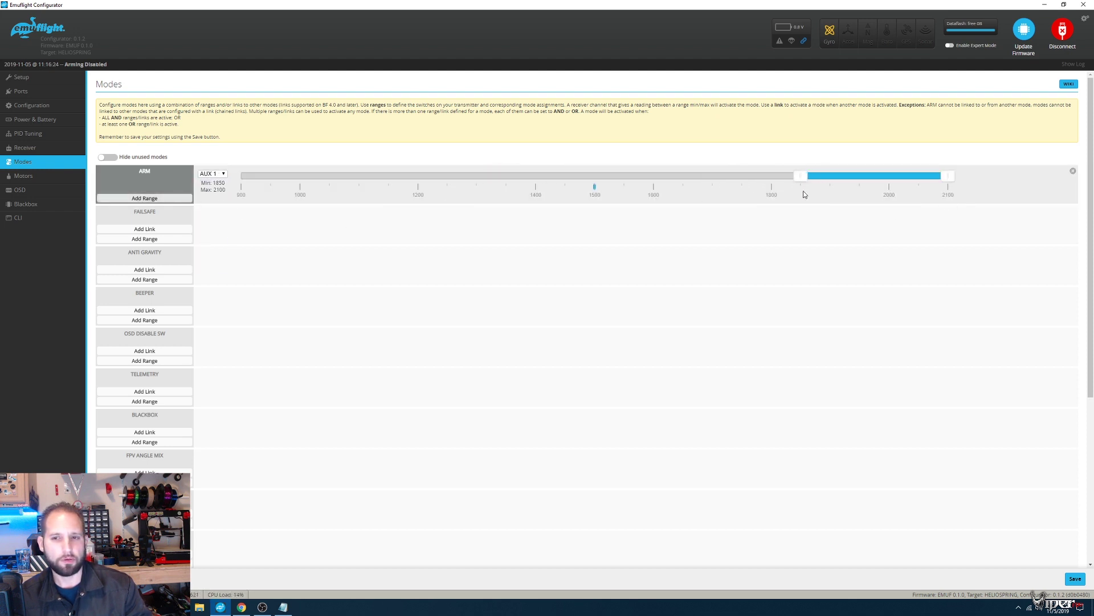
Step: Add a Flip Over After Crash range on AUX 3 spanning 1900–2100
scroll(171, 342, "down", 5)
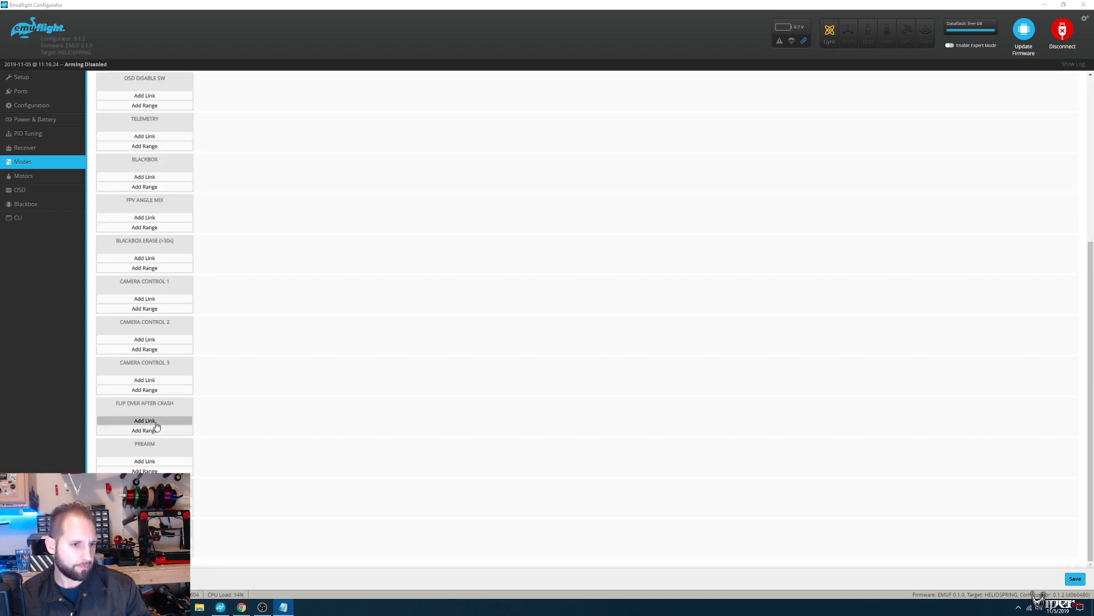
left_click(150, 431)
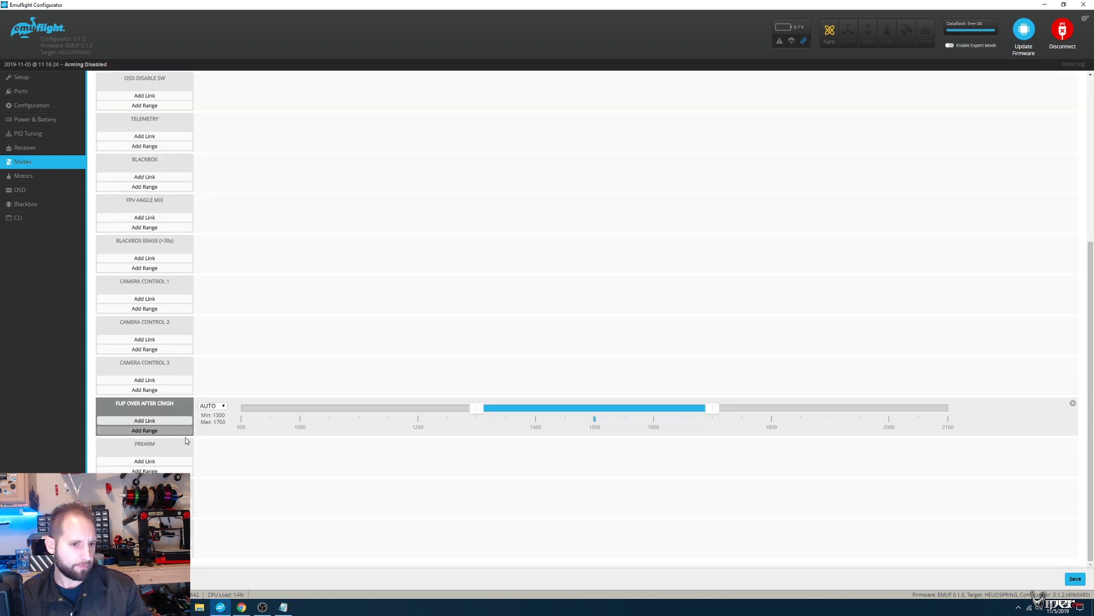
left_click(212, 406)
left_click(216, 427)
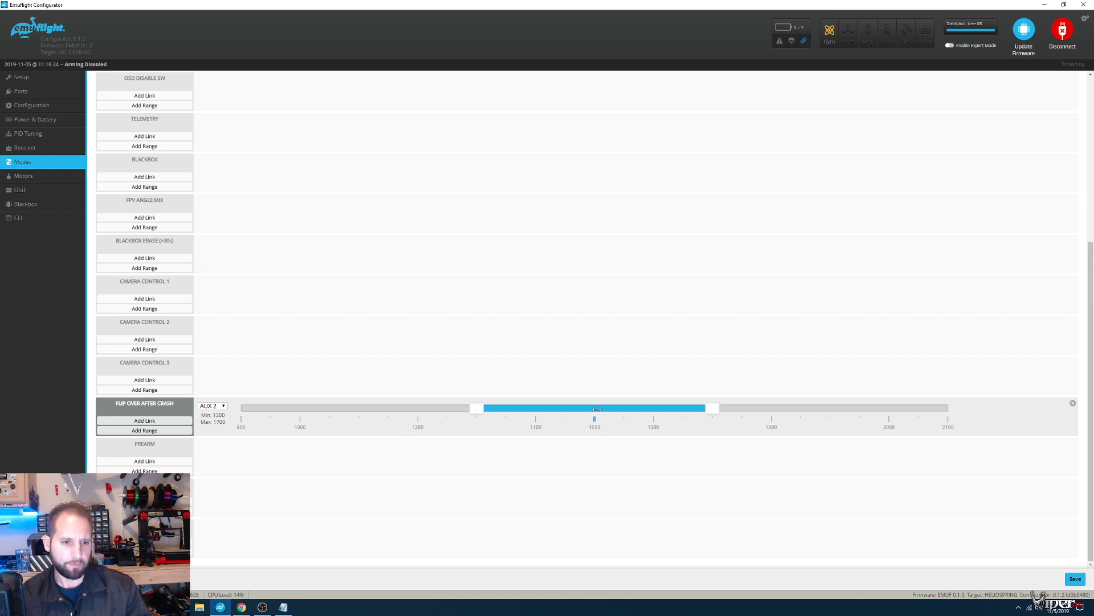
left_click(219, 406)
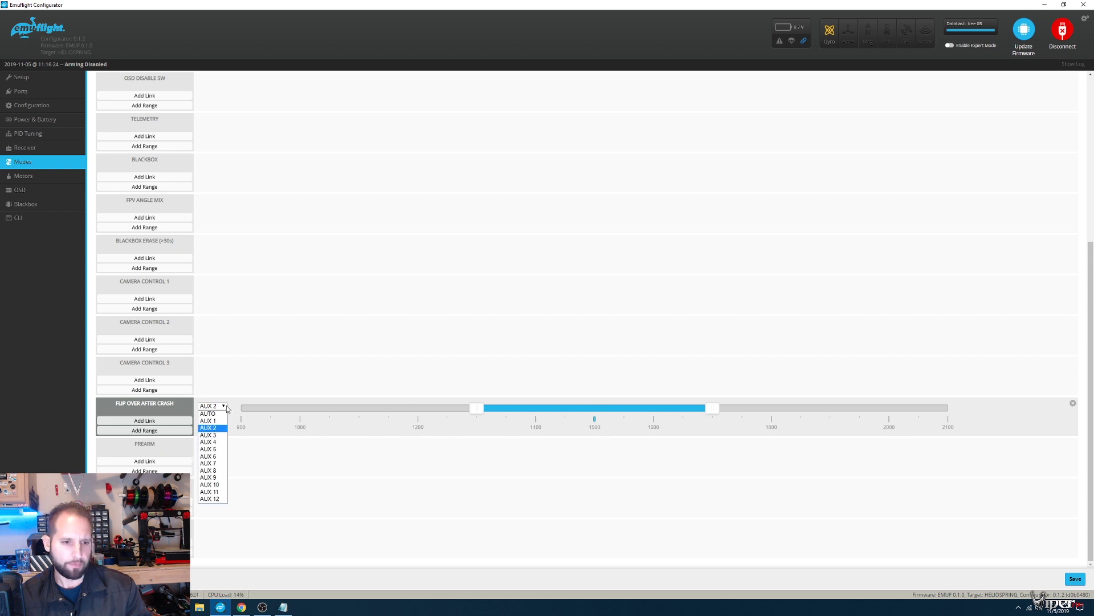
left_click(219, 435)
left_click_drag(575, 409, 807, 409)
left_click_drag(714, 411, 831, 418)
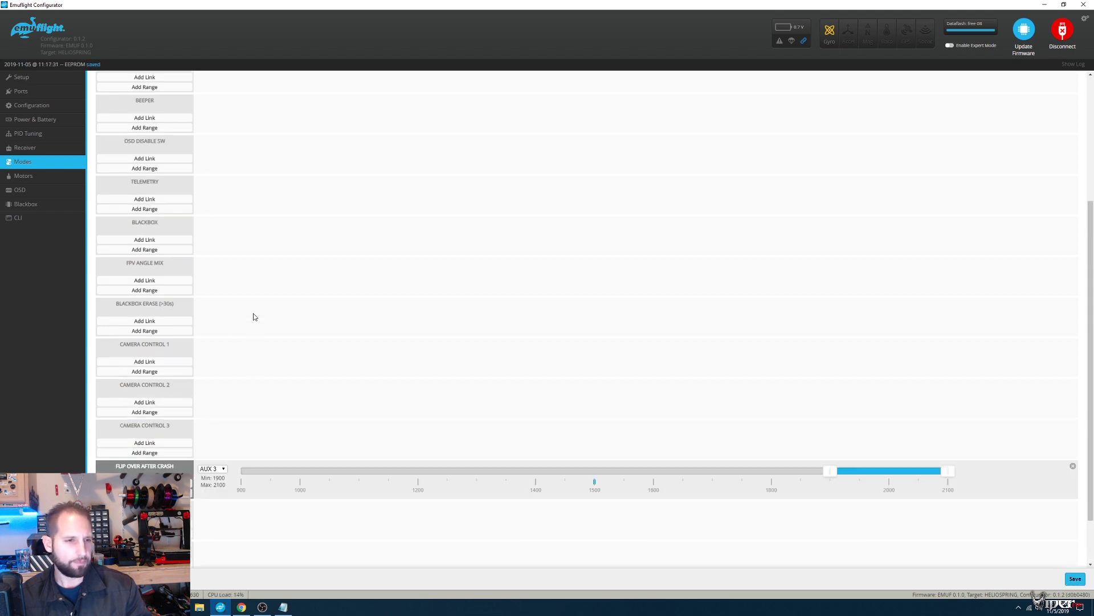
Step: Add a Beeper range on AUX 2 spanning 1850–2100 and save the modes
scroll(253, 313, "up", 4)
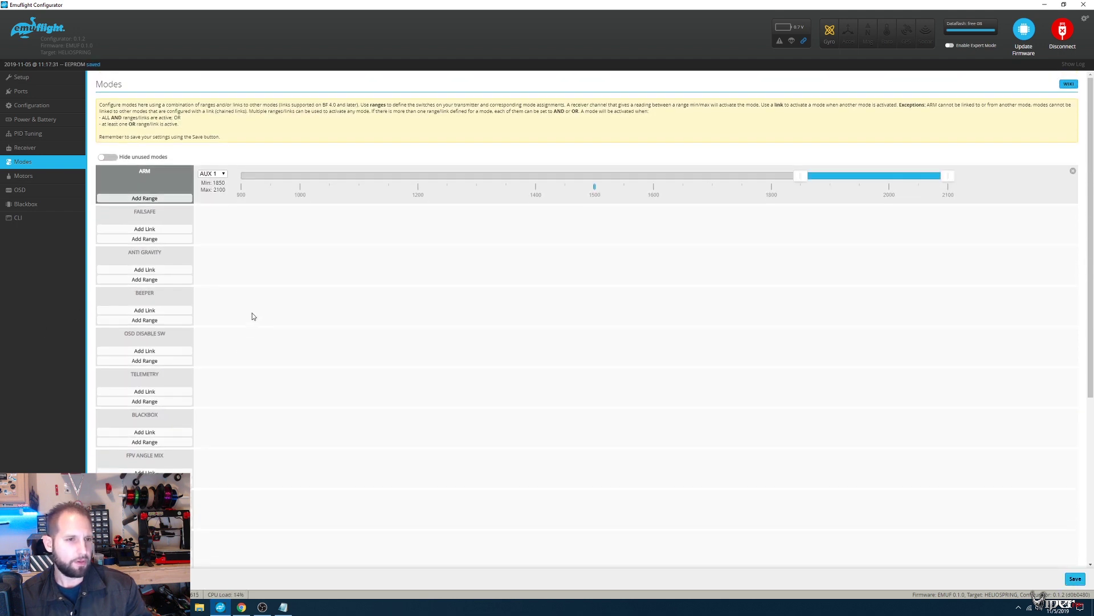
left_click(151, 320)
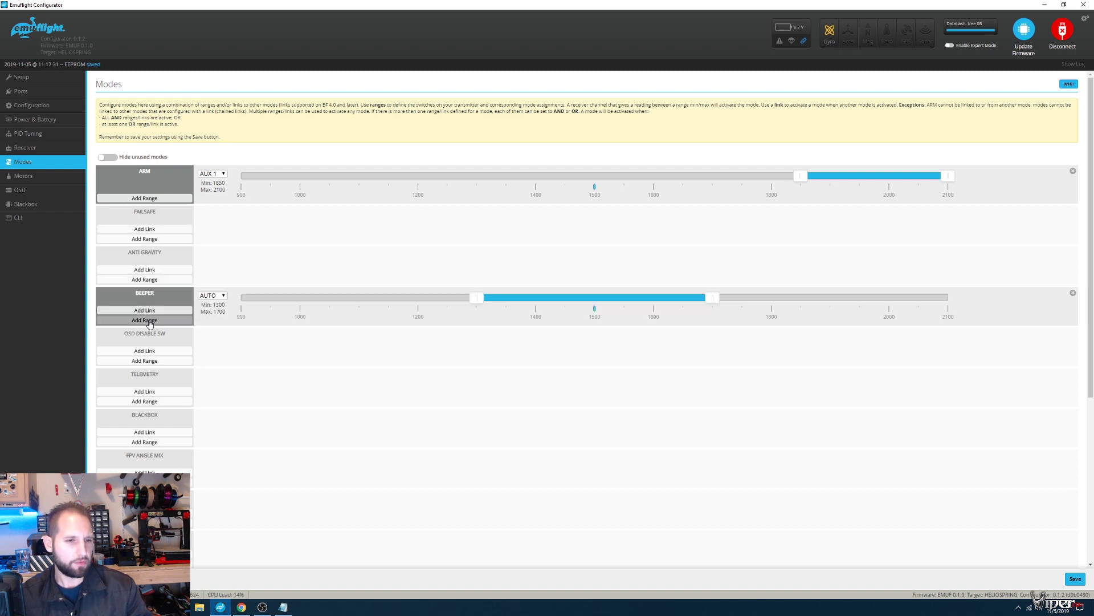
left_click(218, 295)
left_click(214, 317)
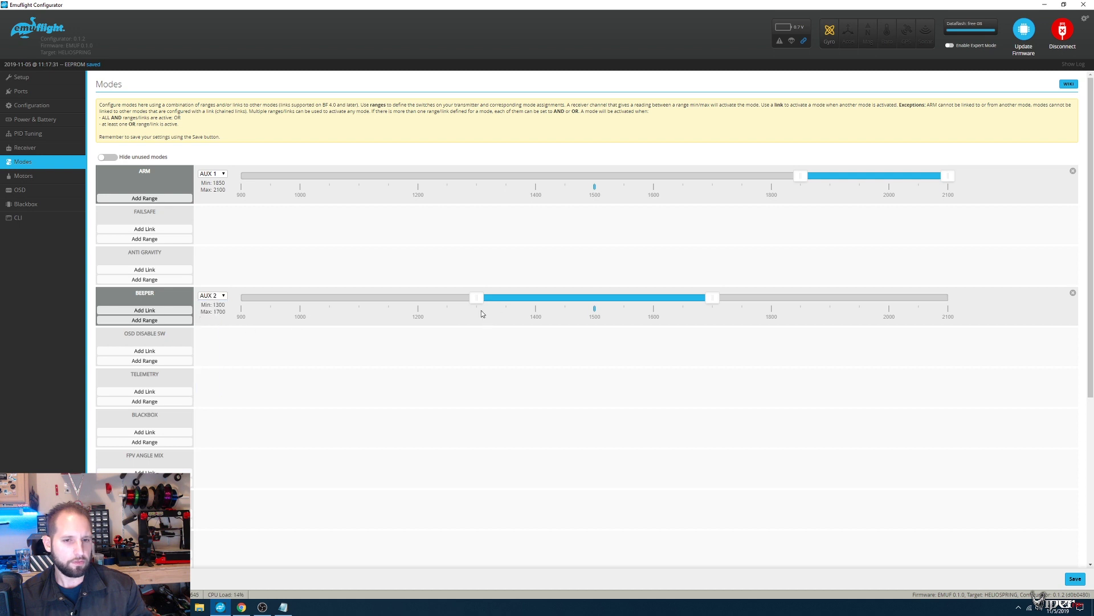
left_click_drag(547, 295, 783, 296)
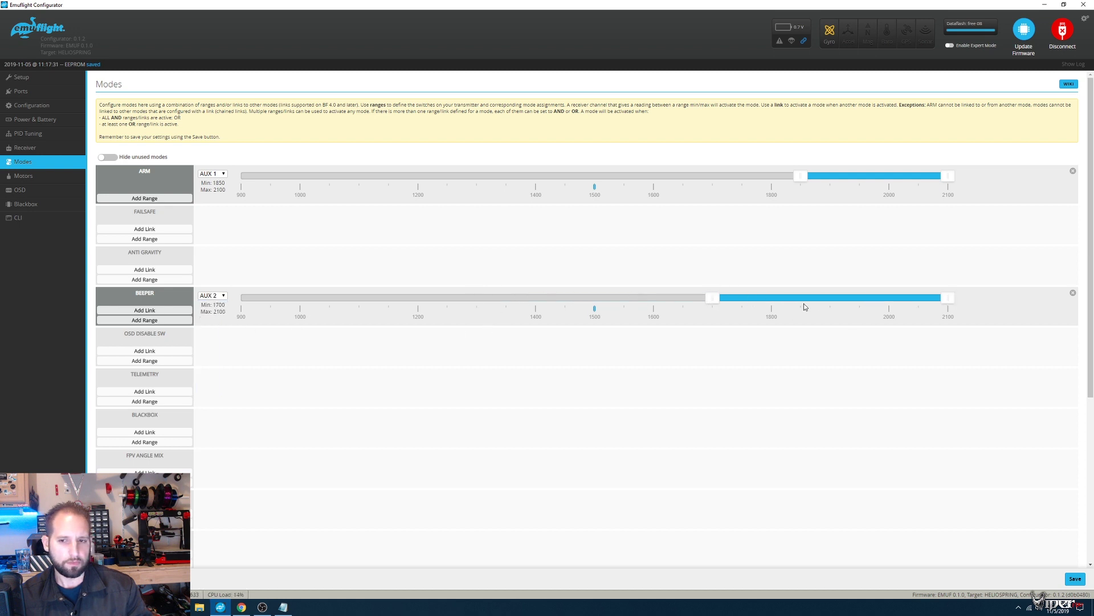
left_click_drag(713, 298, 801, 298)
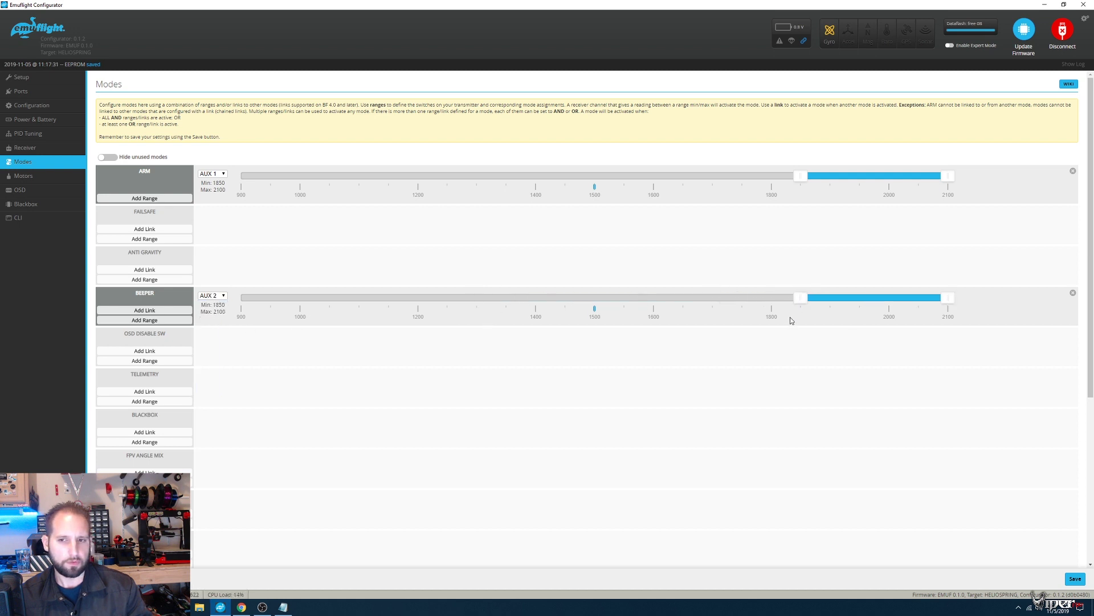
left_click(1075, 579)
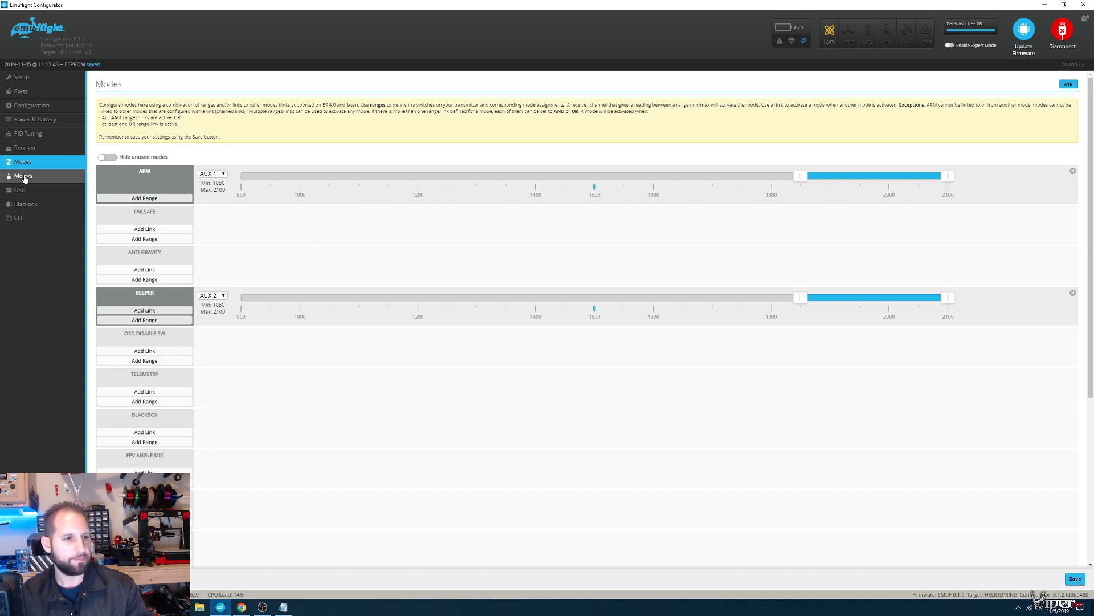
Step: Enable battery voltage on the OSD and move the LOW VOLTAGE warning to the top edge
left_click(22, 191)
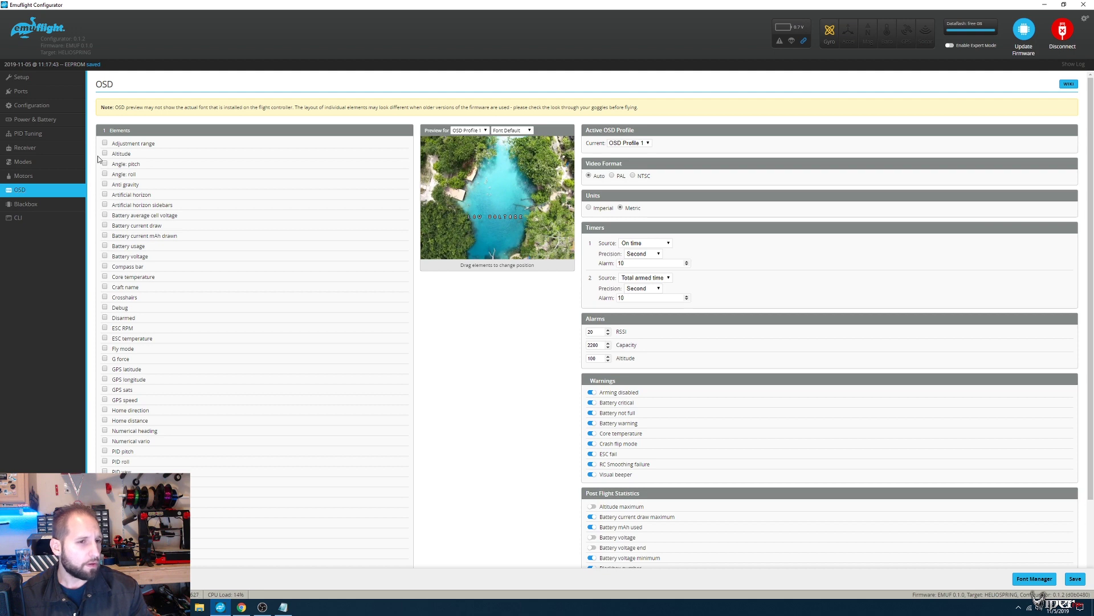
left_click(104, 256)
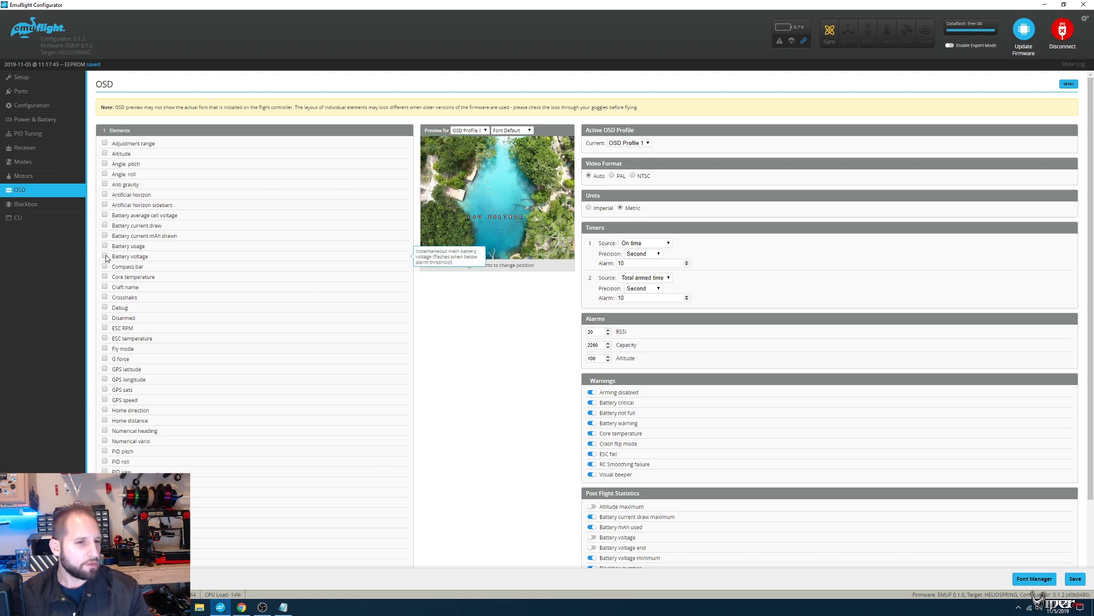
left_click_drag(481, 194, 543, 244)
left_click_drag(471, 218, 468, 148)
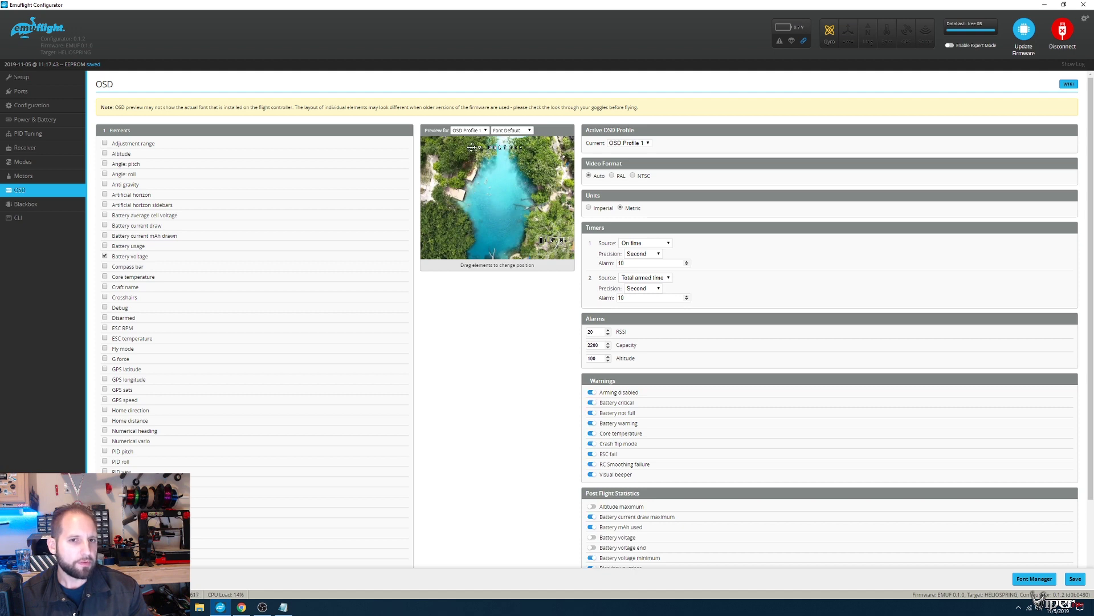
left_click_drag(476, 147, 481, 147)
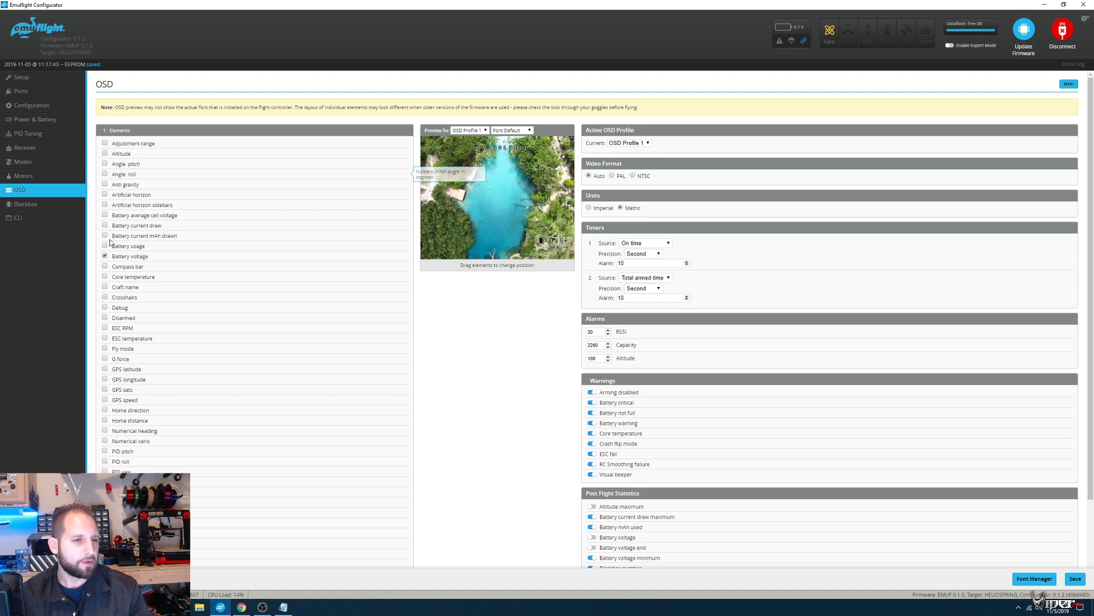
Step: Enable craft name, RSSI value and a timer, placing the timer at the preview's bottom-right
left_click(105, 288)
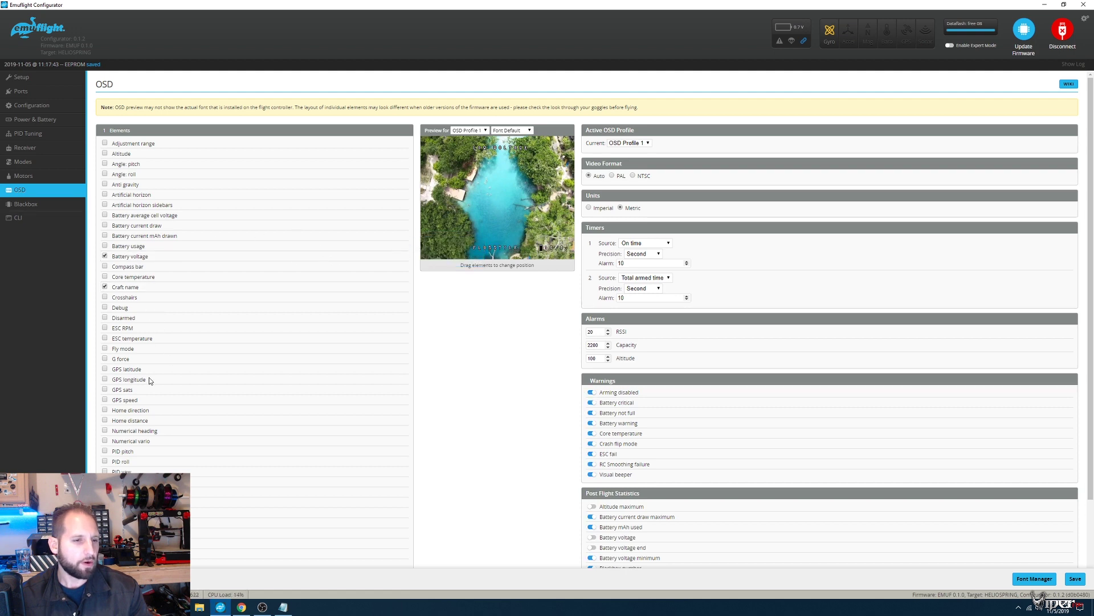
scroll(160, 432, "down", 1)
scroll(148, 442, "down", 1)
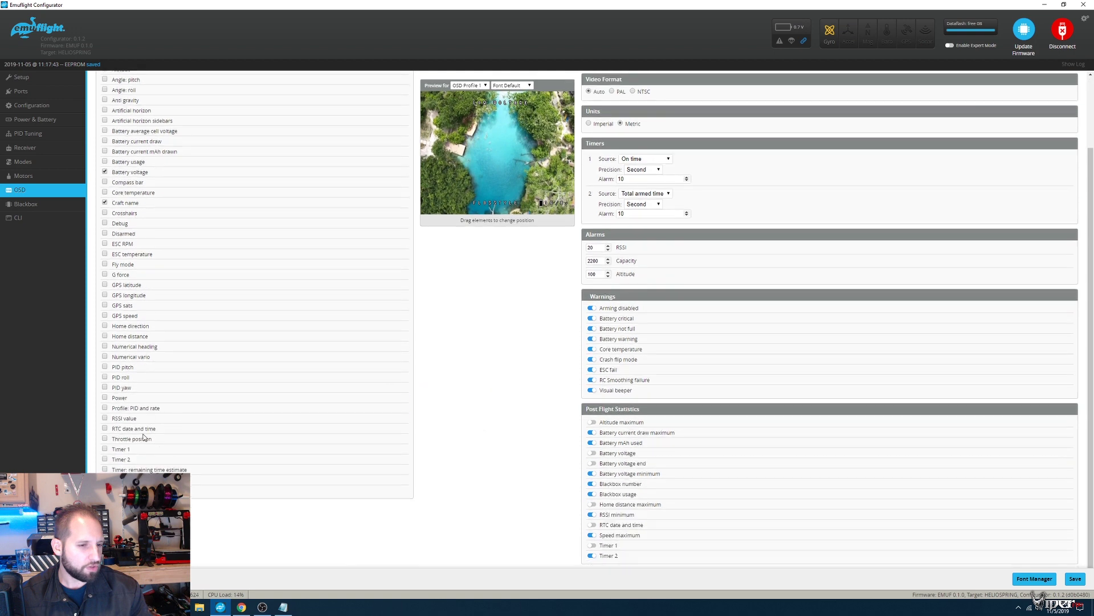
left_click(104, 418)
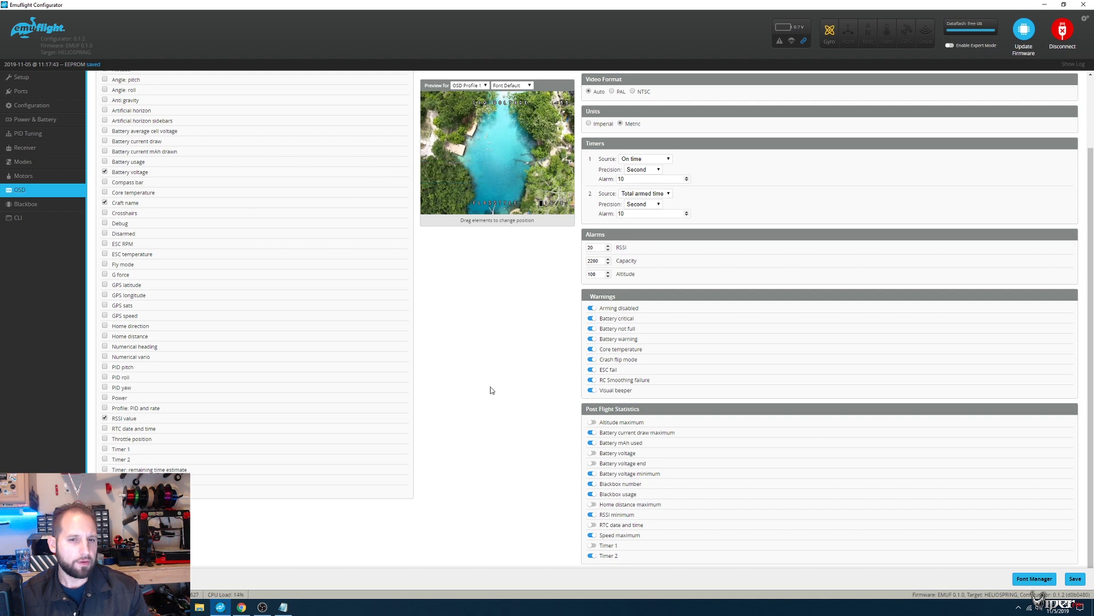
scroll(488, 382, "up", 3)
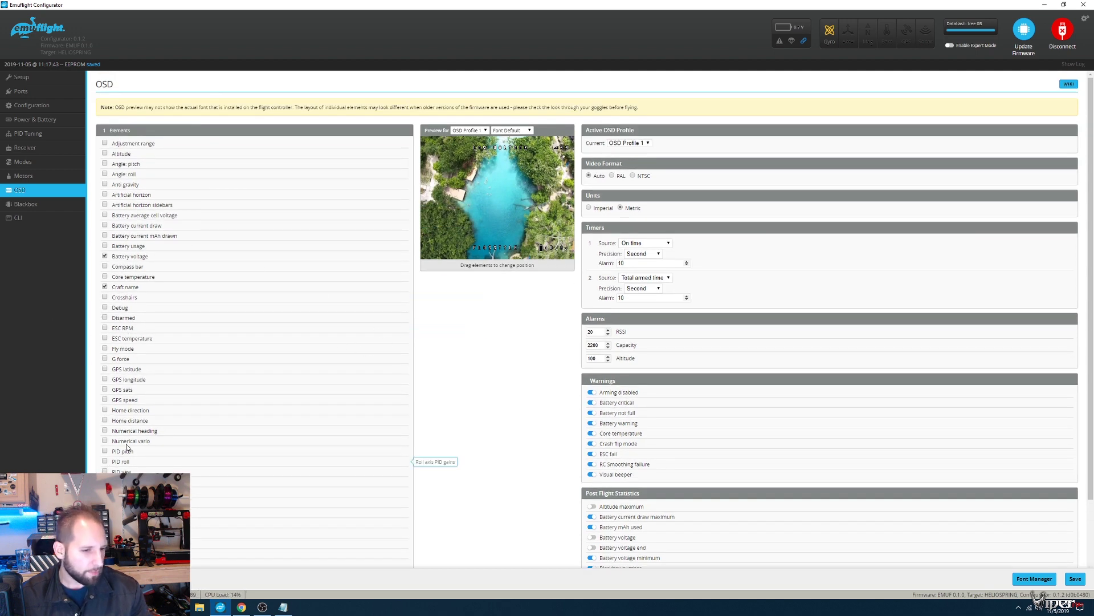
left_click(104, 533)
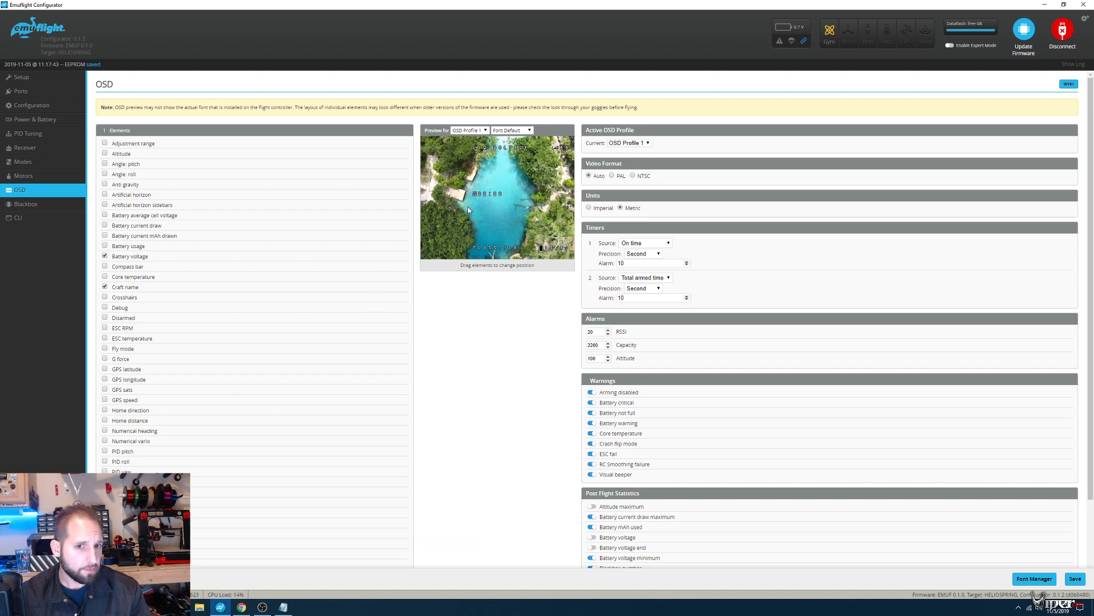
left_click_drag(541, 240, 543, 240)
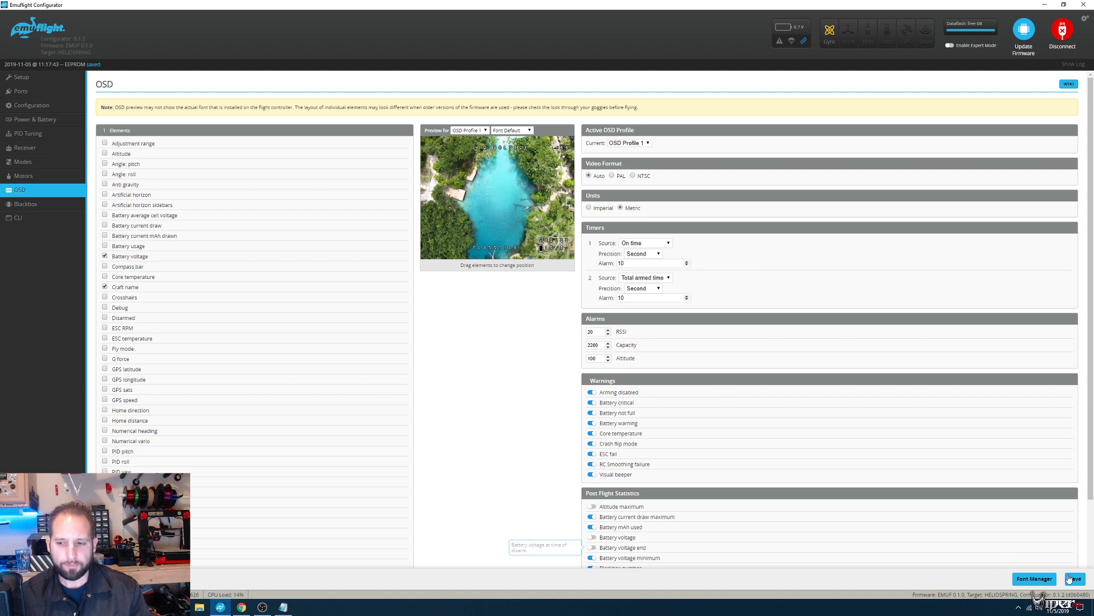
Step: Turn off Battery mAh used in the Post Flight Statistics
scroll(733, 398, "down", 2)
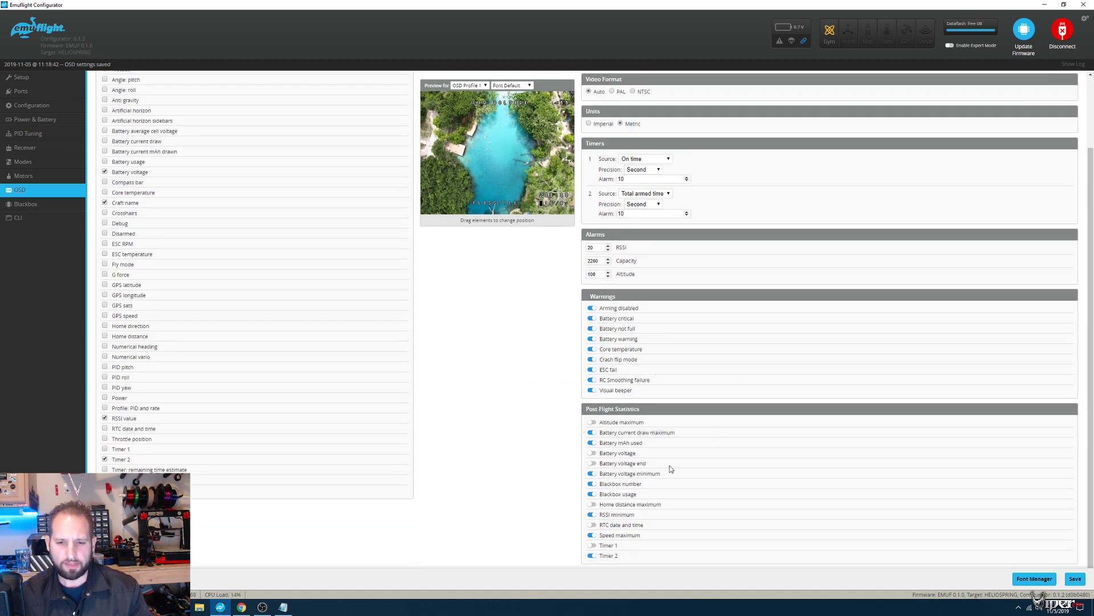
left_click(593, 443)
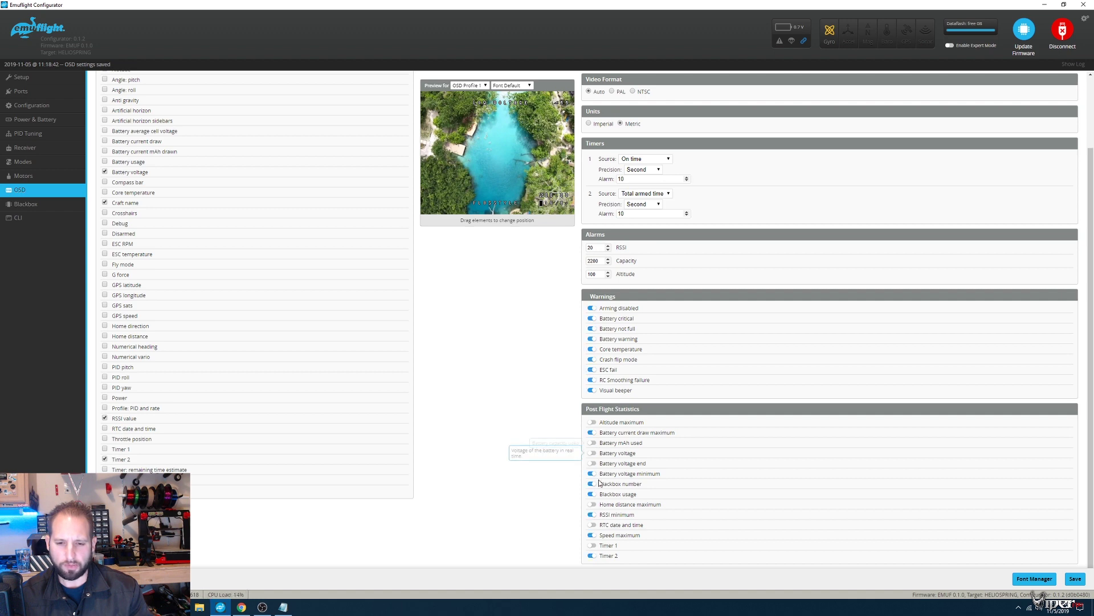